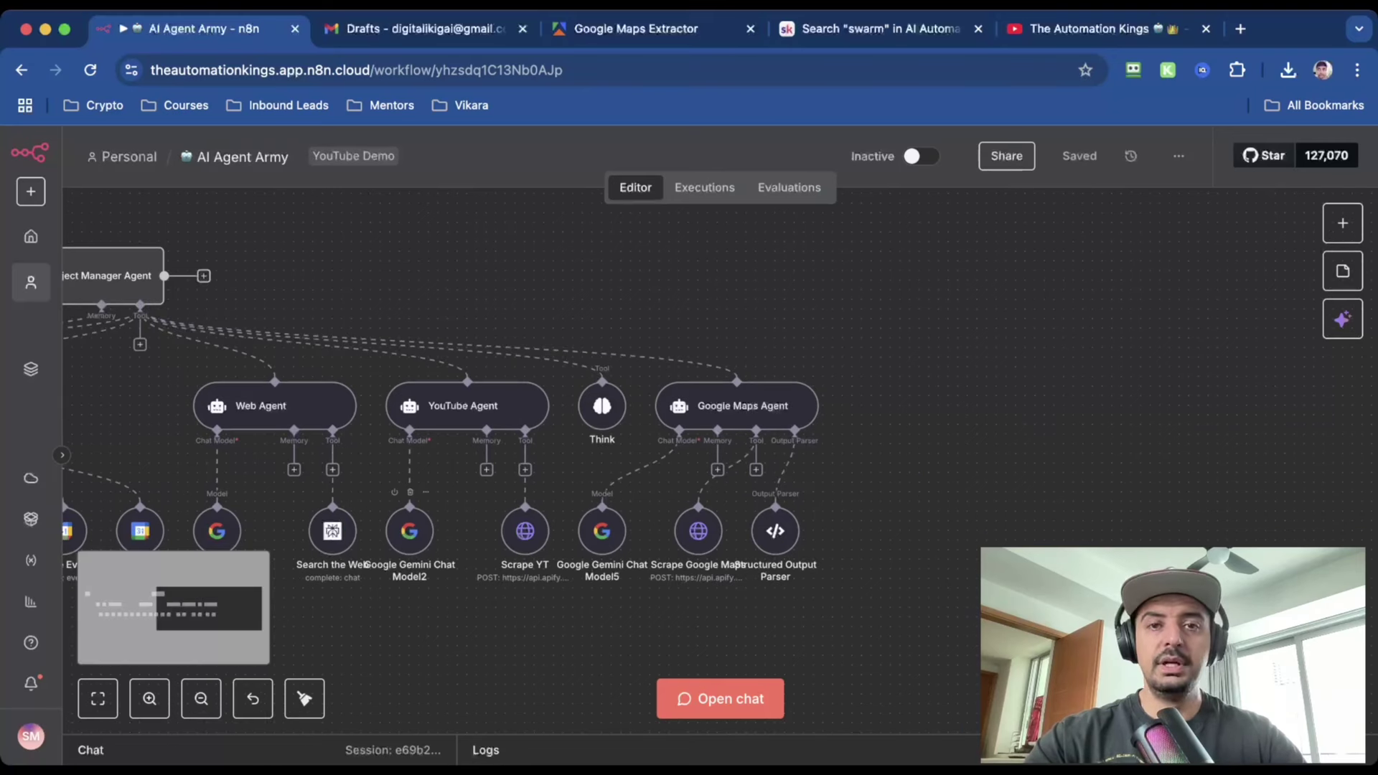
Ask the workflow chat to create a draft email to the contact's address confirming dinner at Blu Kouzina on Friday 8th at 7pm
key("1")
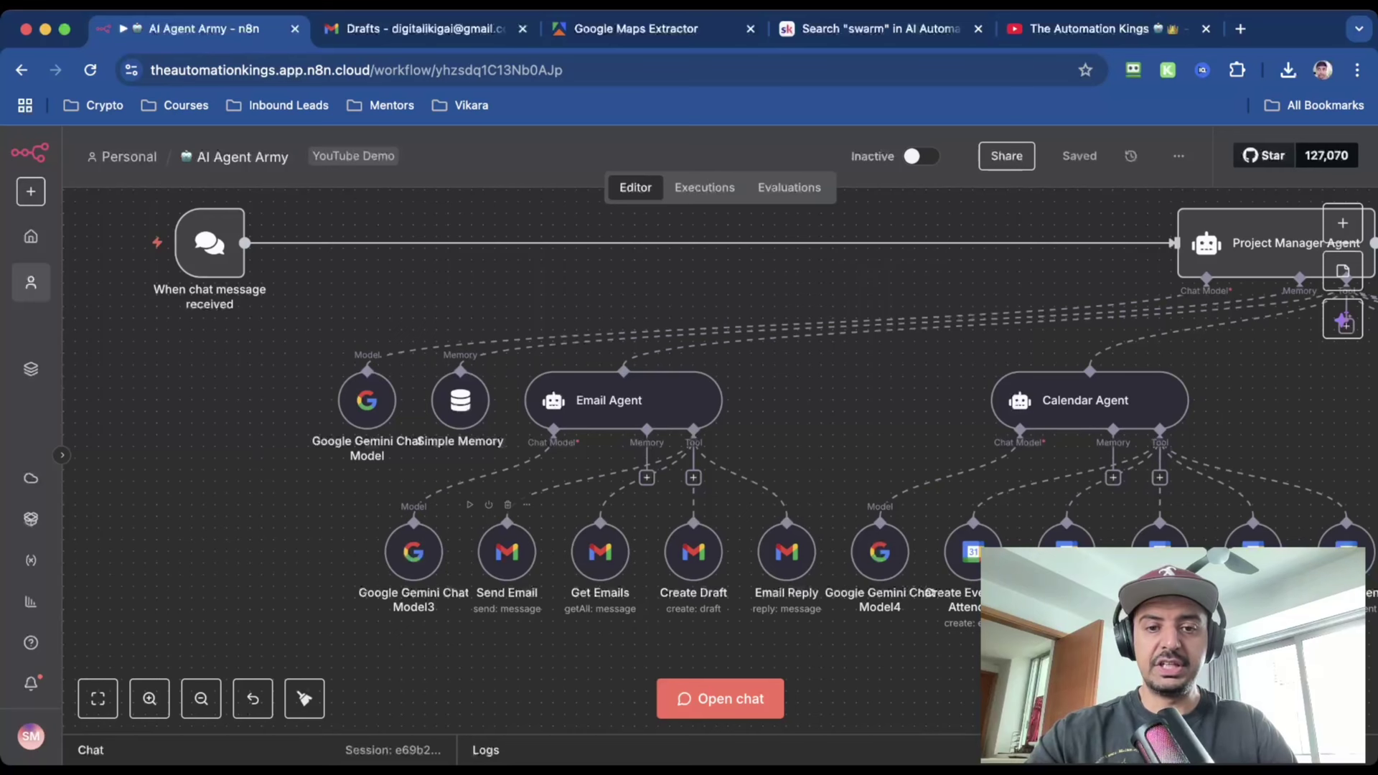
left_click(719, 699)
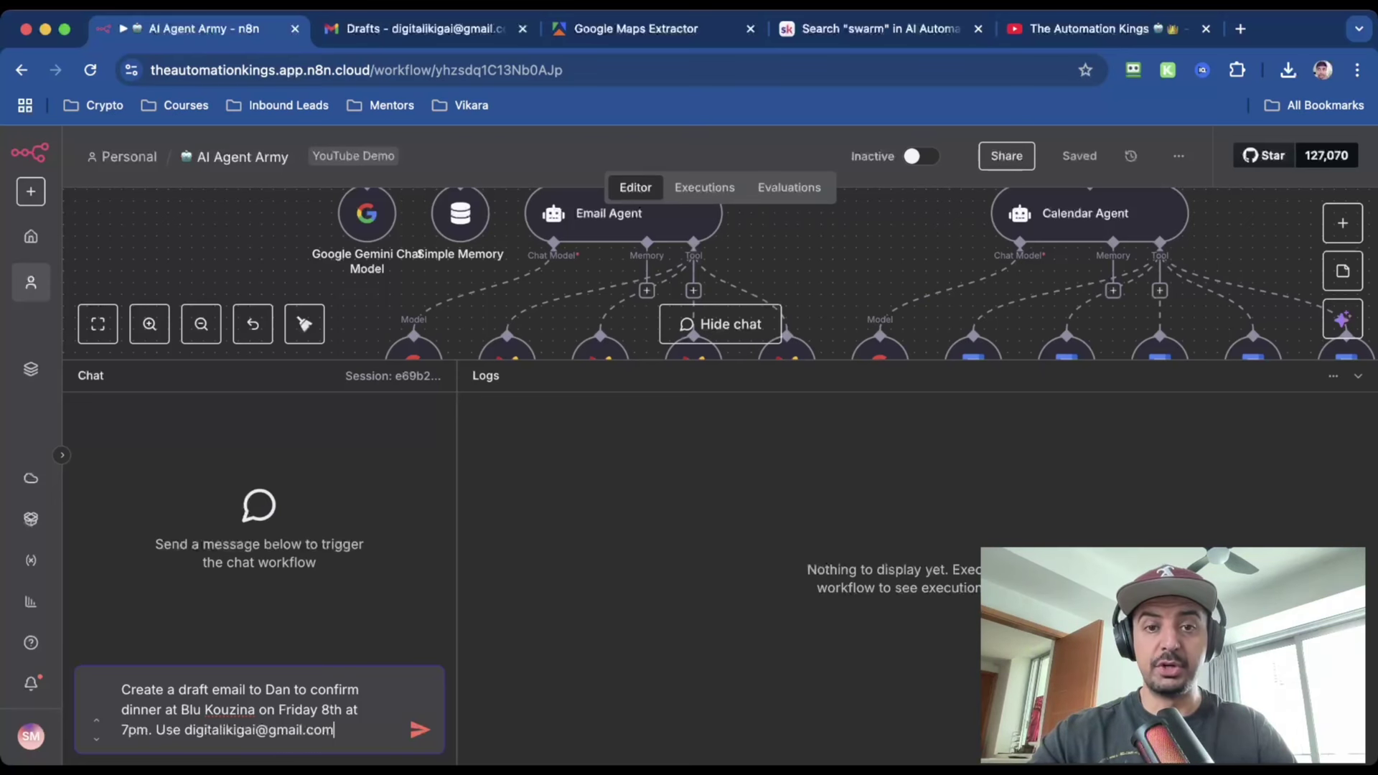
key("Return")
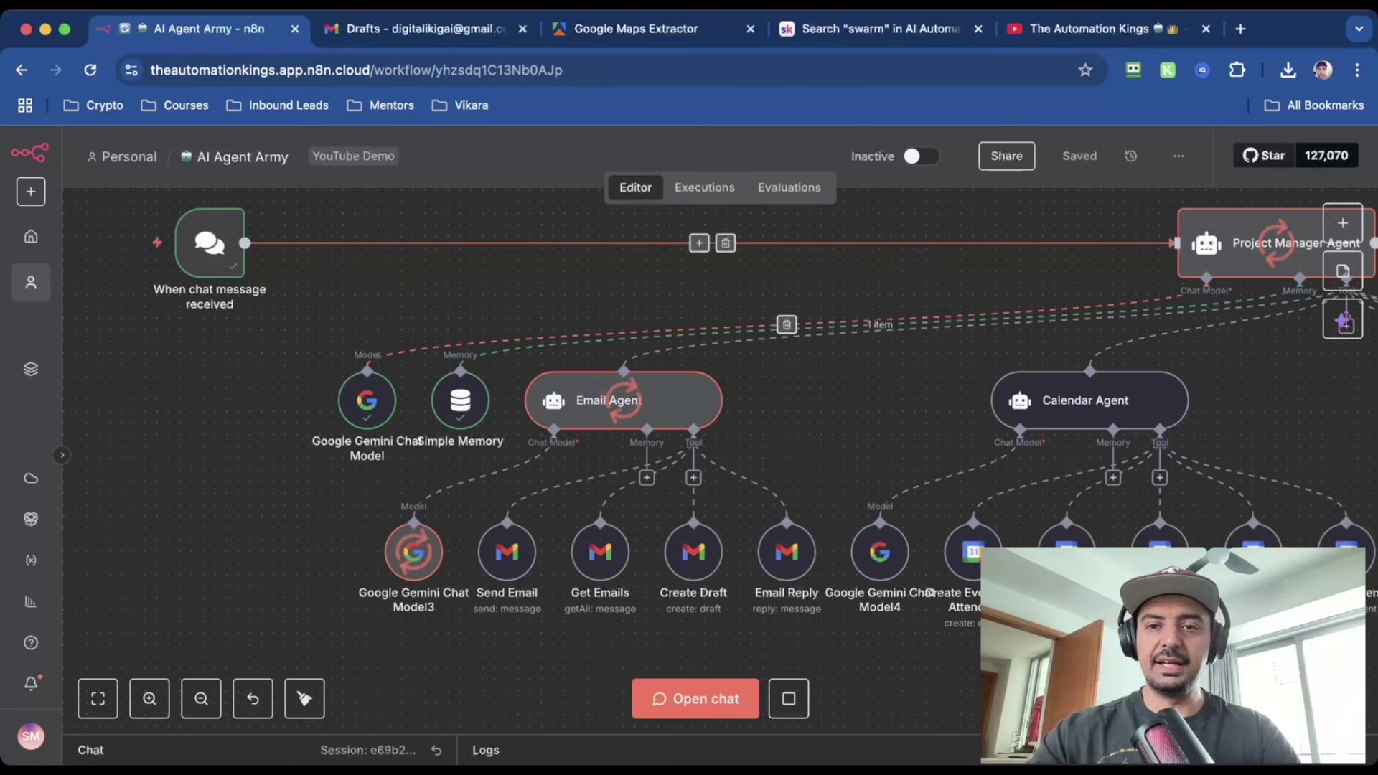
Ask the workflow chat to update the calendar with dinner at Blu Kouzina on Friday 8th at 7pm
scroll(712, 243, "right", 2)
scroll(688, 316, "right", 1)
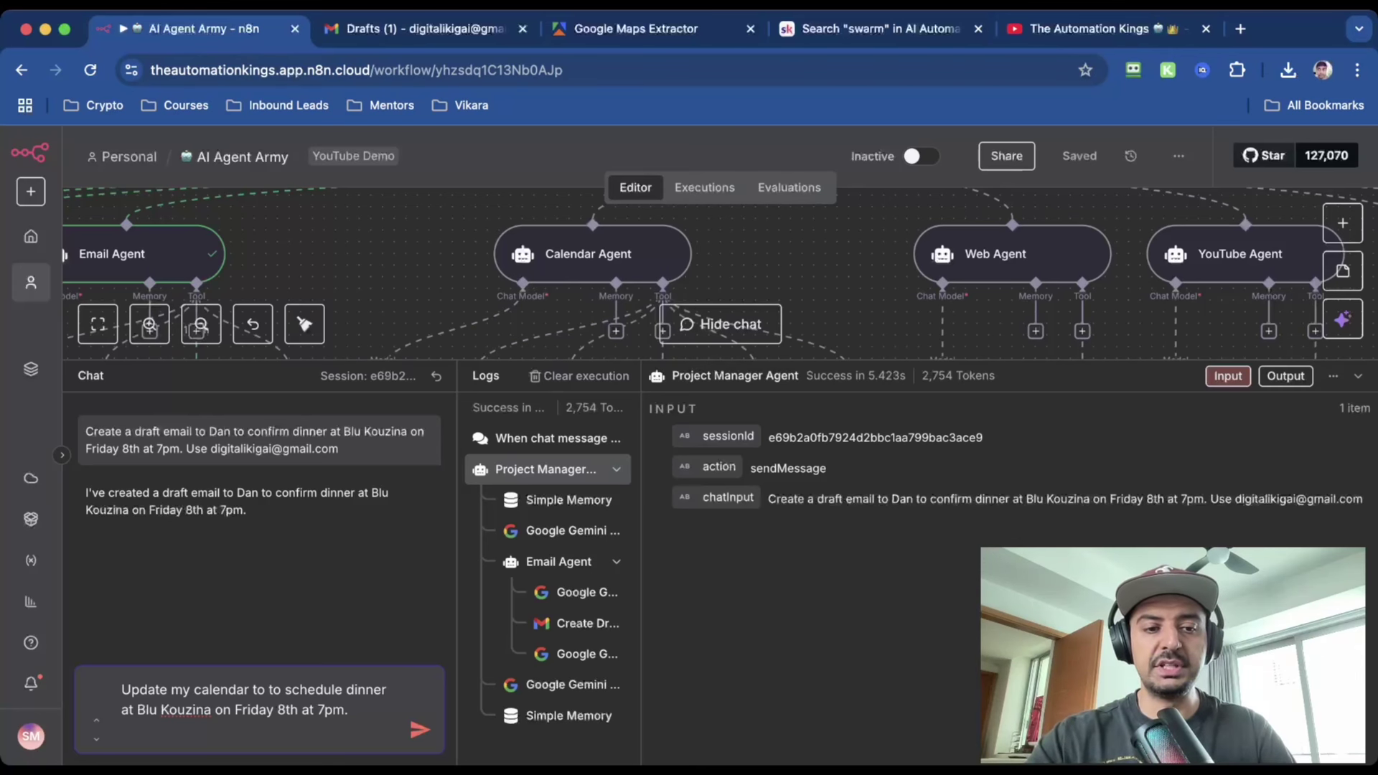
key("Return")
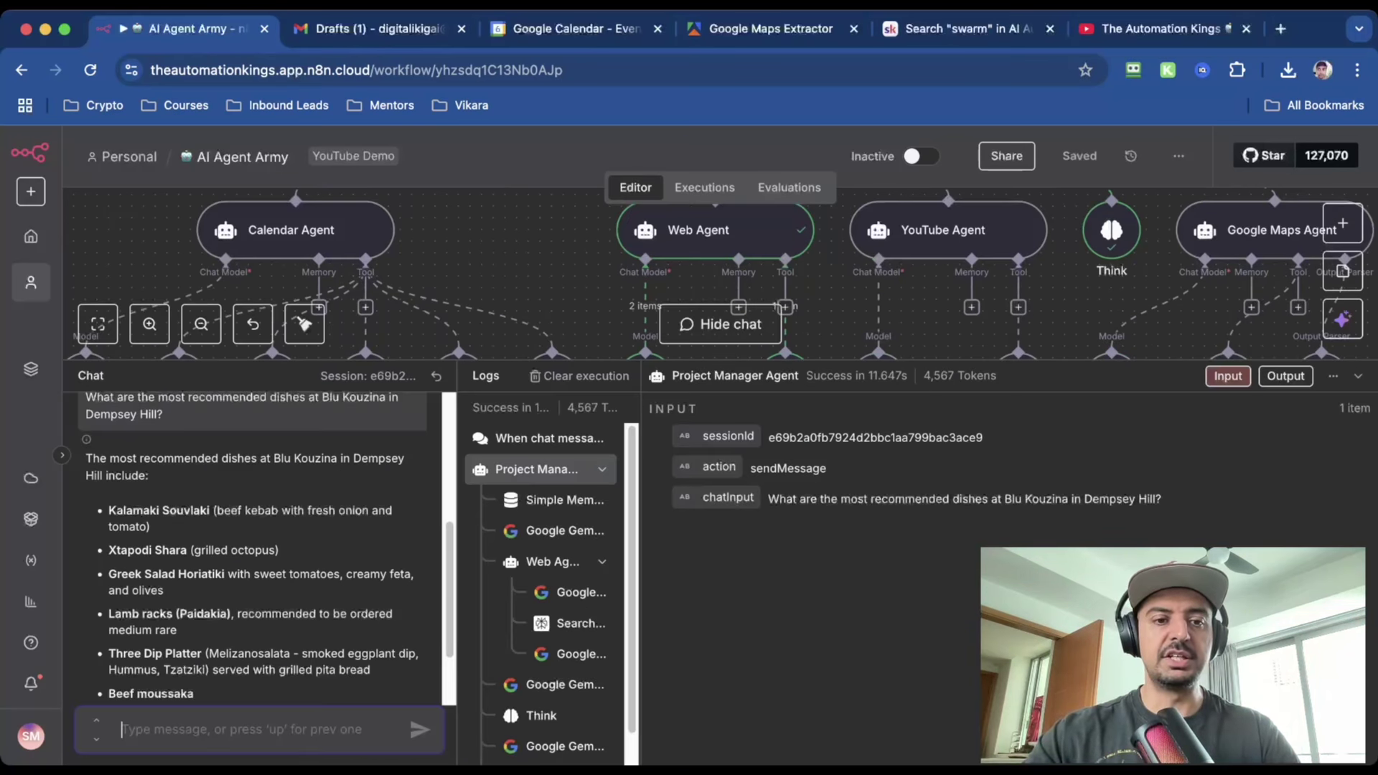
Read the chat replies on recommended dishes at Blu Kouzina and on popular Greek dishes with video links
scroll(251, 546, "down", 3)
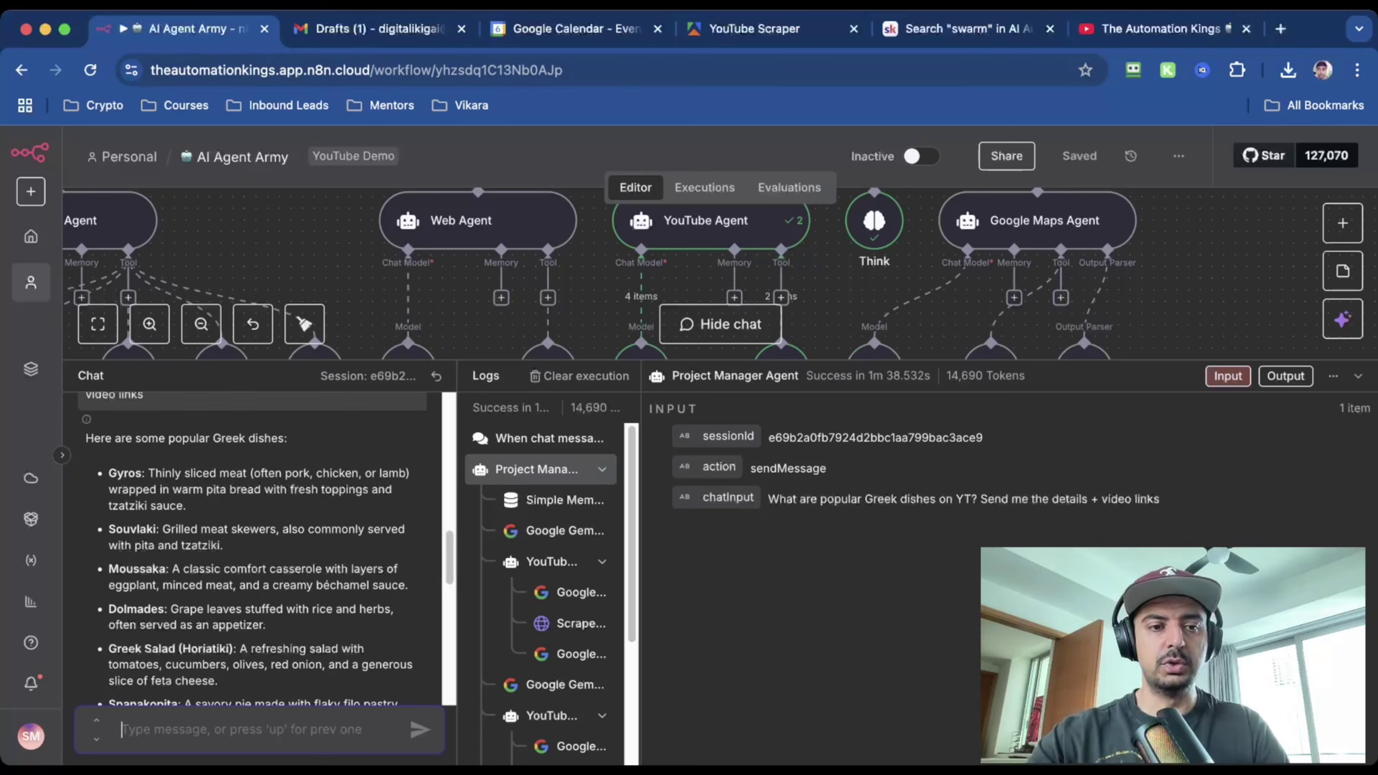
scroll(258, 545, "down", 10)
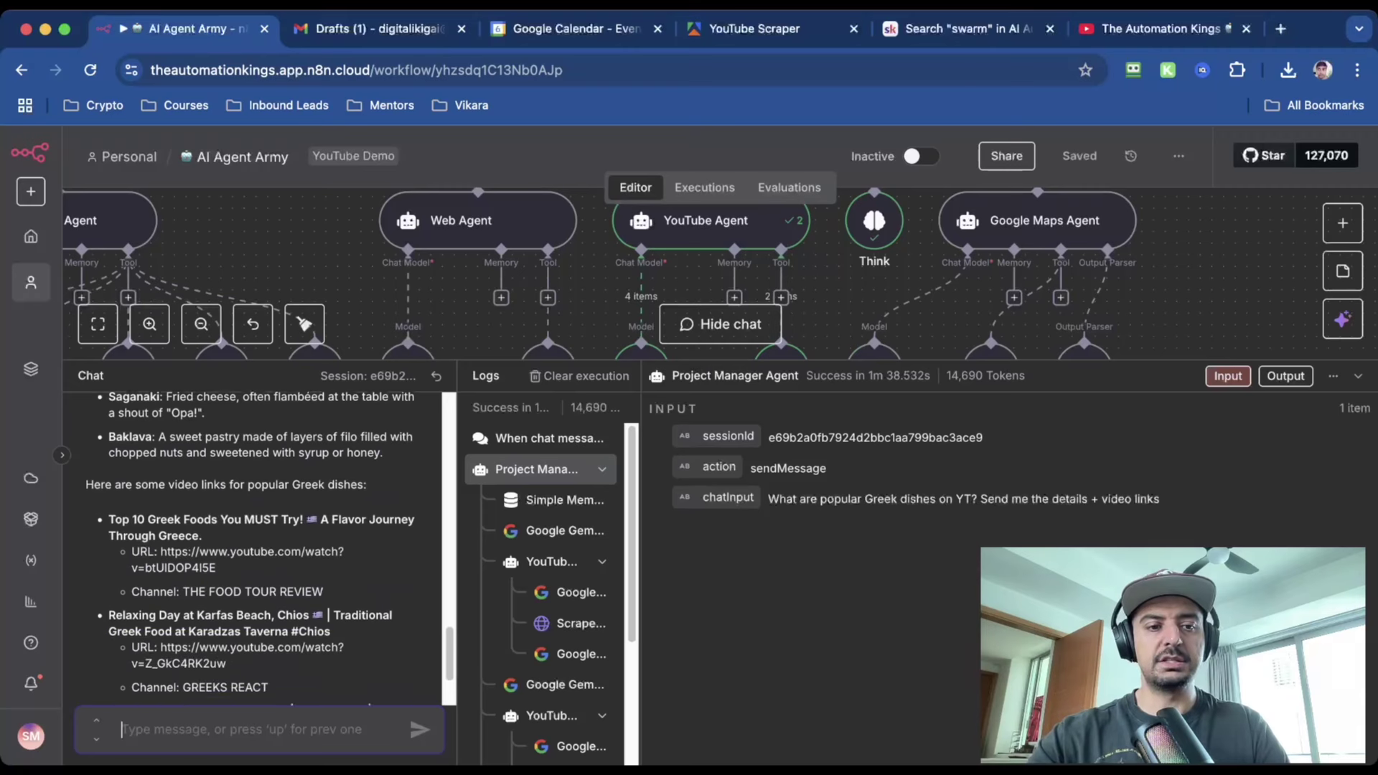
scroll(258, 546, "down", 2)
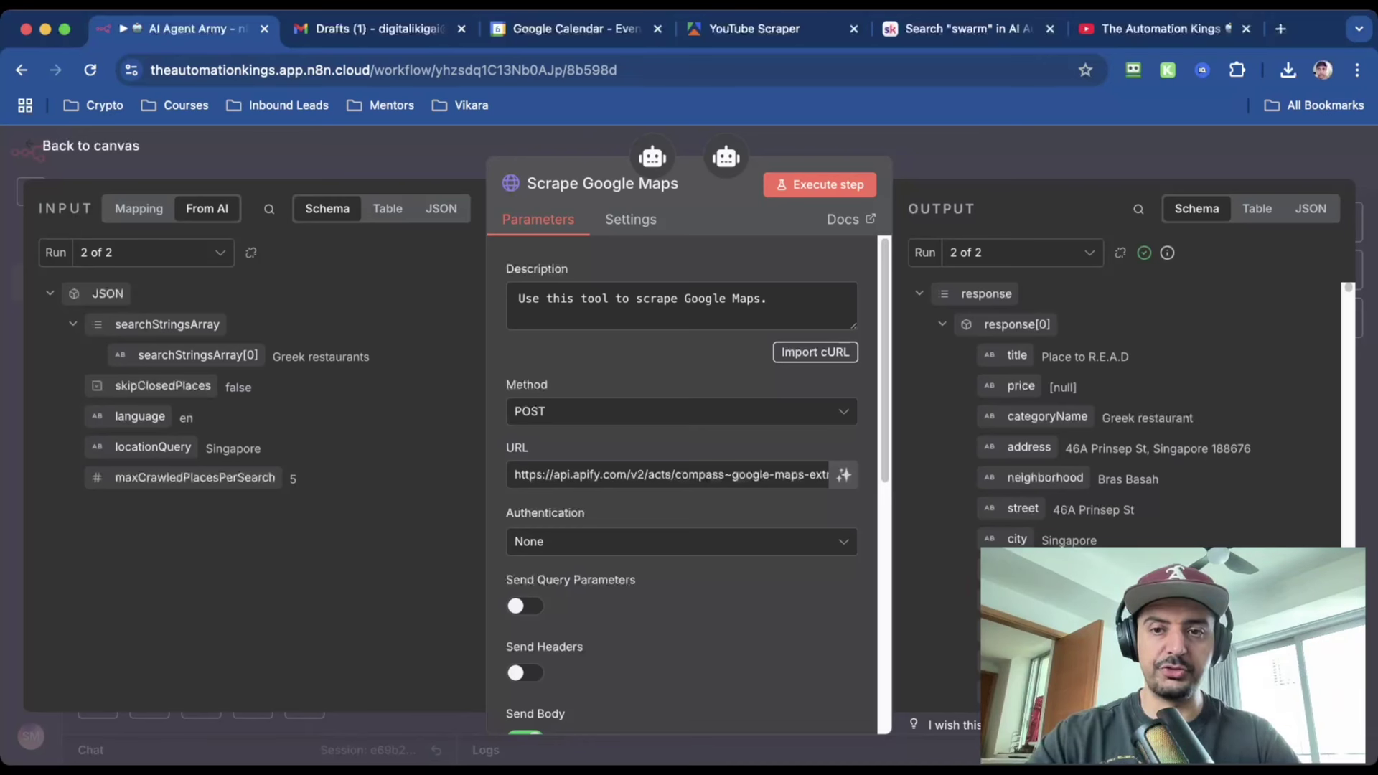
Review the request parameters of the Scrape Google Maps tool
scroll(1126, 417, "down", 1)
key("ctrl+shift+Tab")
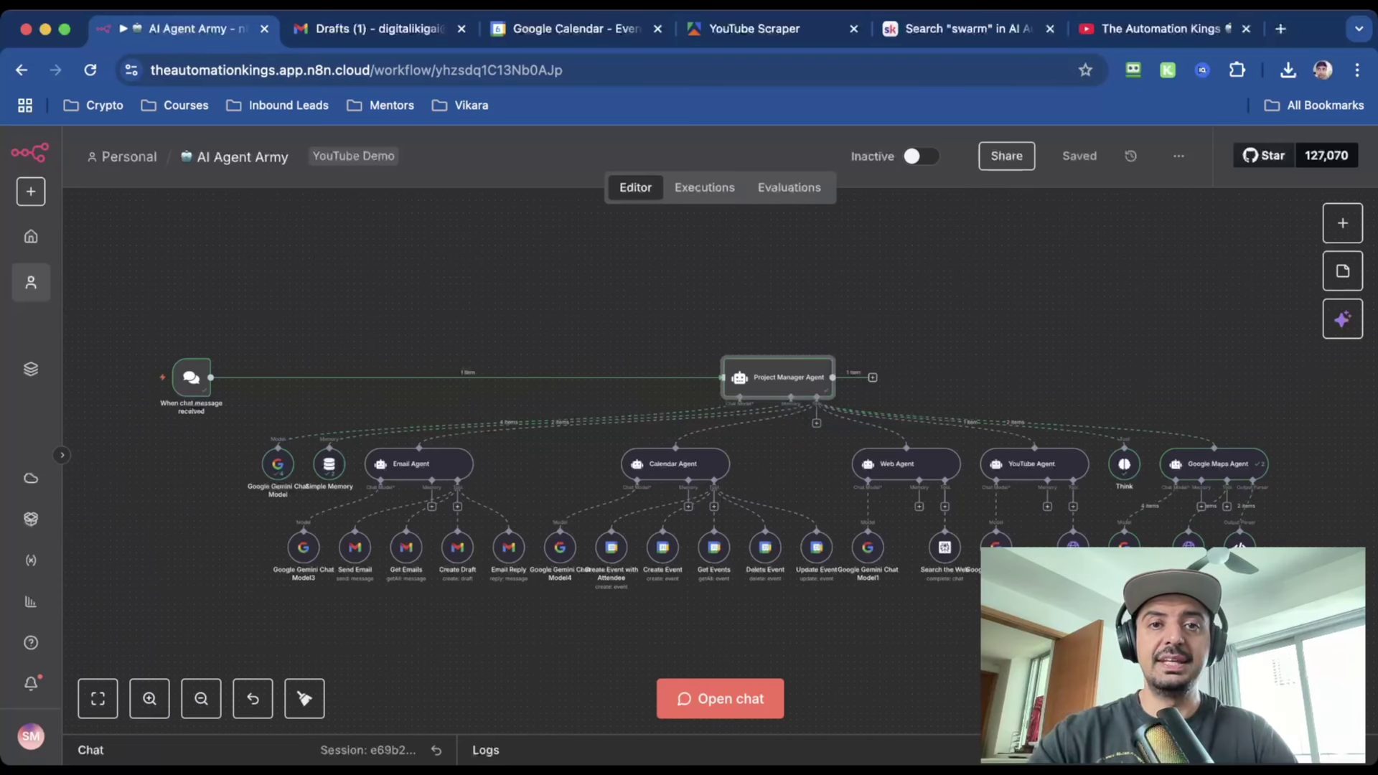
Search the node library for "ai agent" to show where the Project Manager Agent node comes from
mouse_move(191, 378)
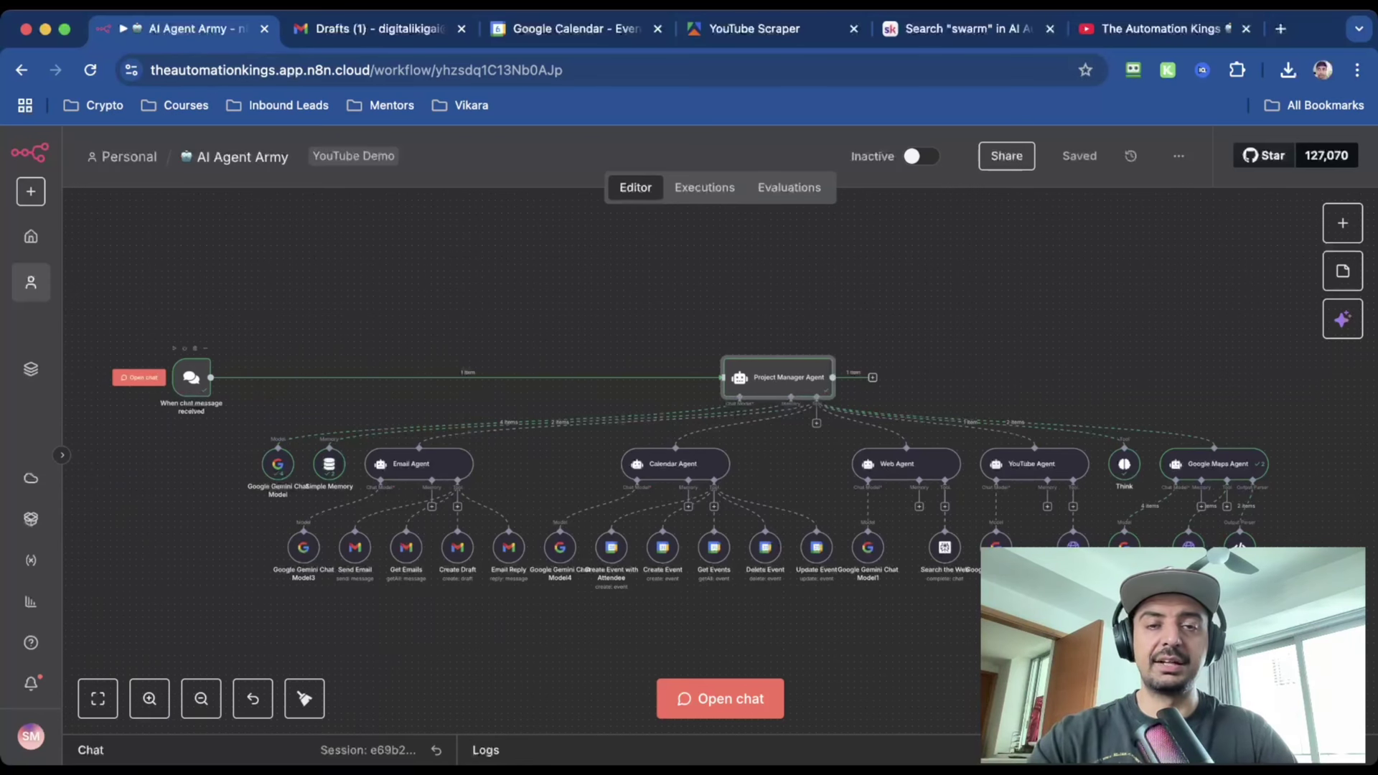
scroll(861, 467, "up", 3)
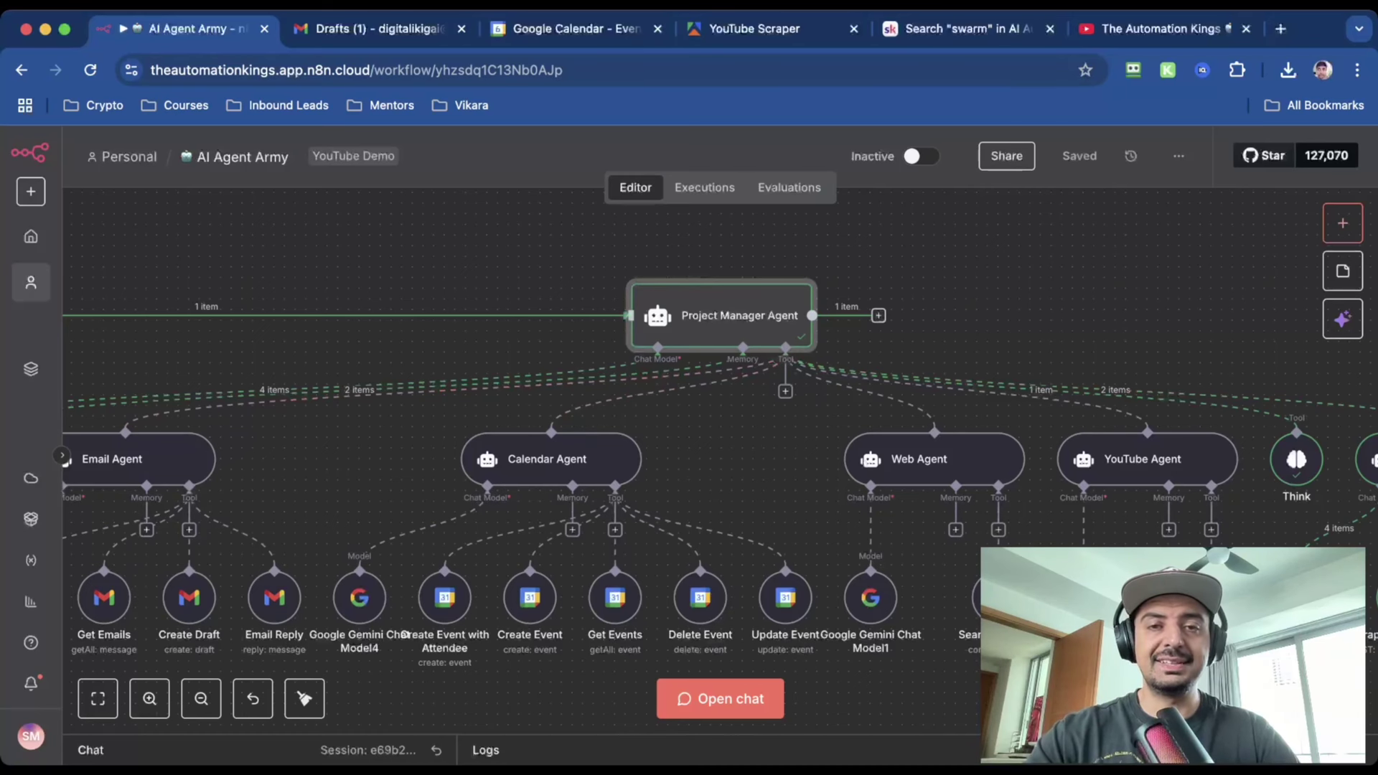
left_click(1342, 223)
type("ai agent")
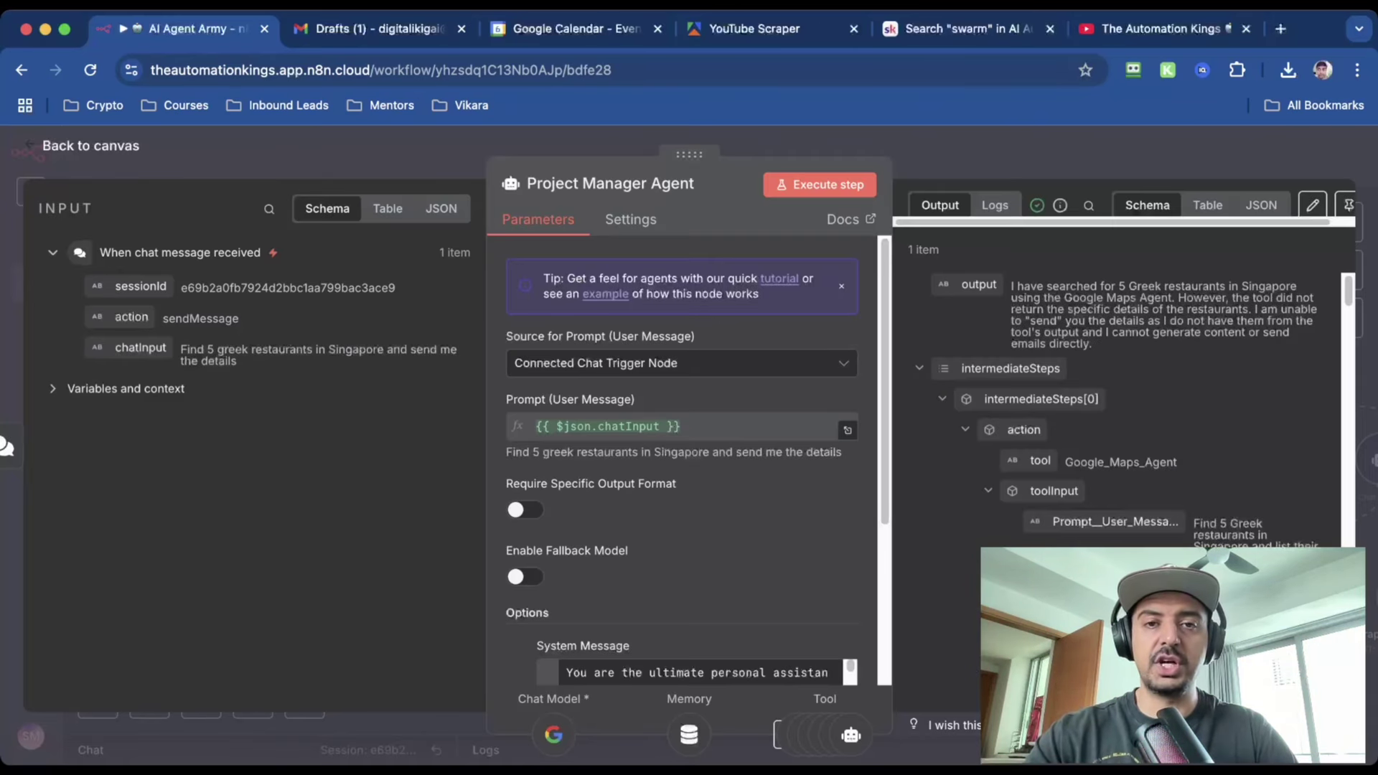
Expand the Project Manager Agent's system message and examine its tools list, from emailAgent through googlemapsAgent
scroll(682, 459, "down", 5)
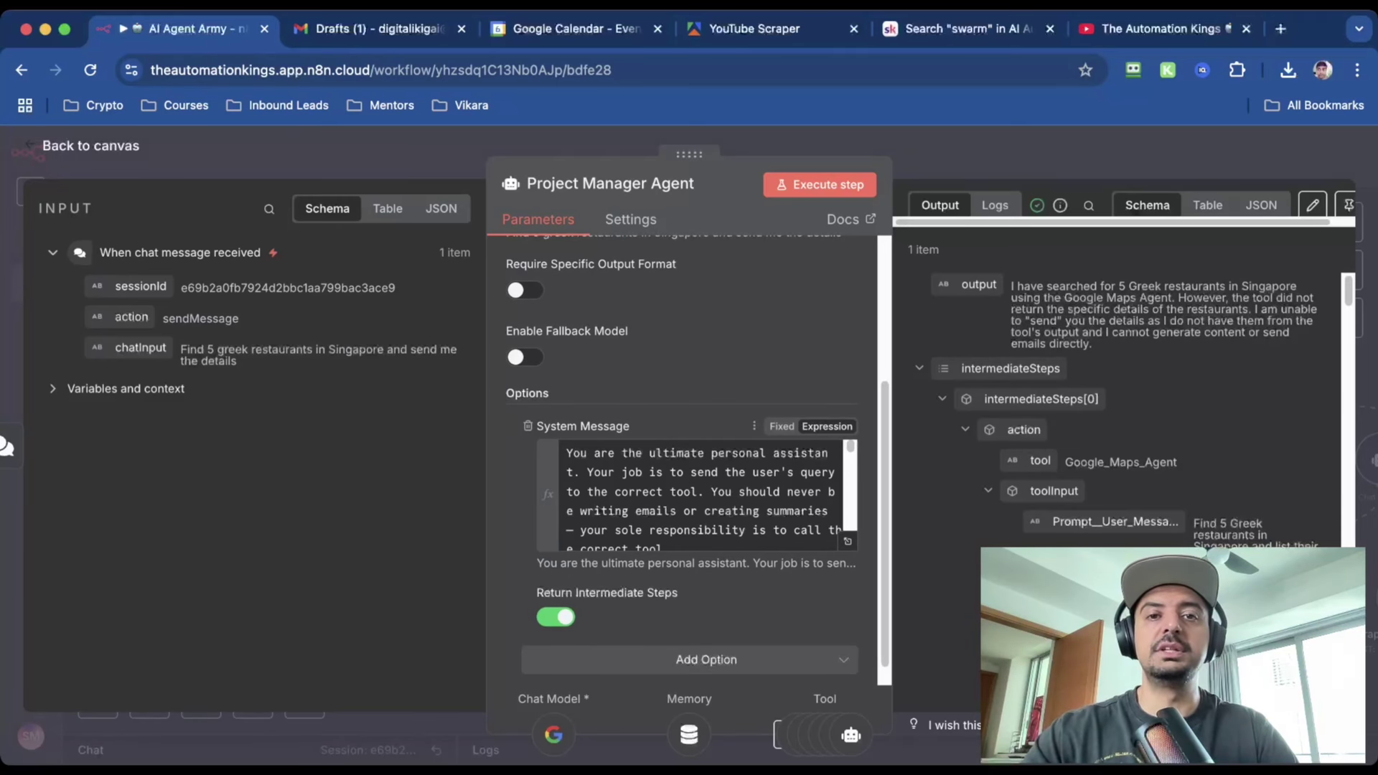
left_click(848, 542)
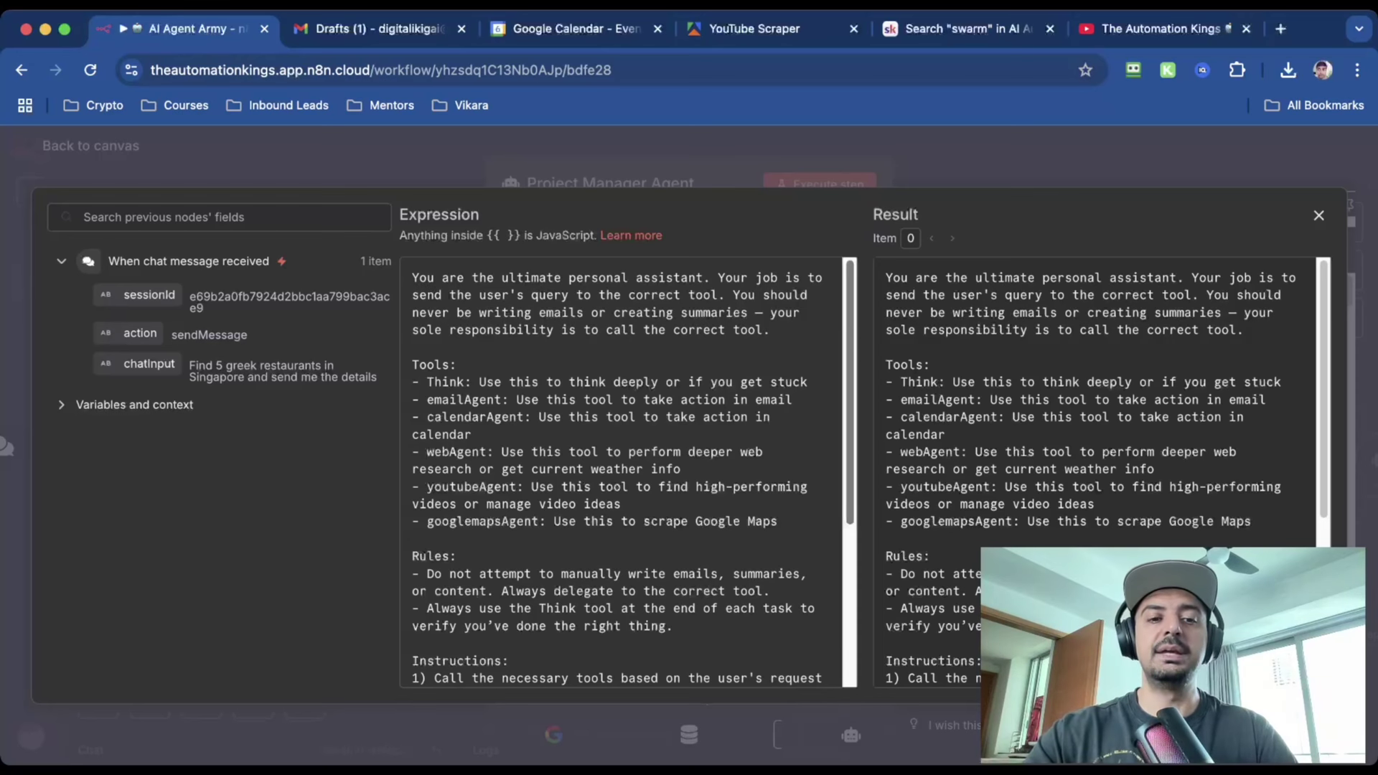
double_click(452, 400)
left_click(449, 417)
double_click(456, 452)
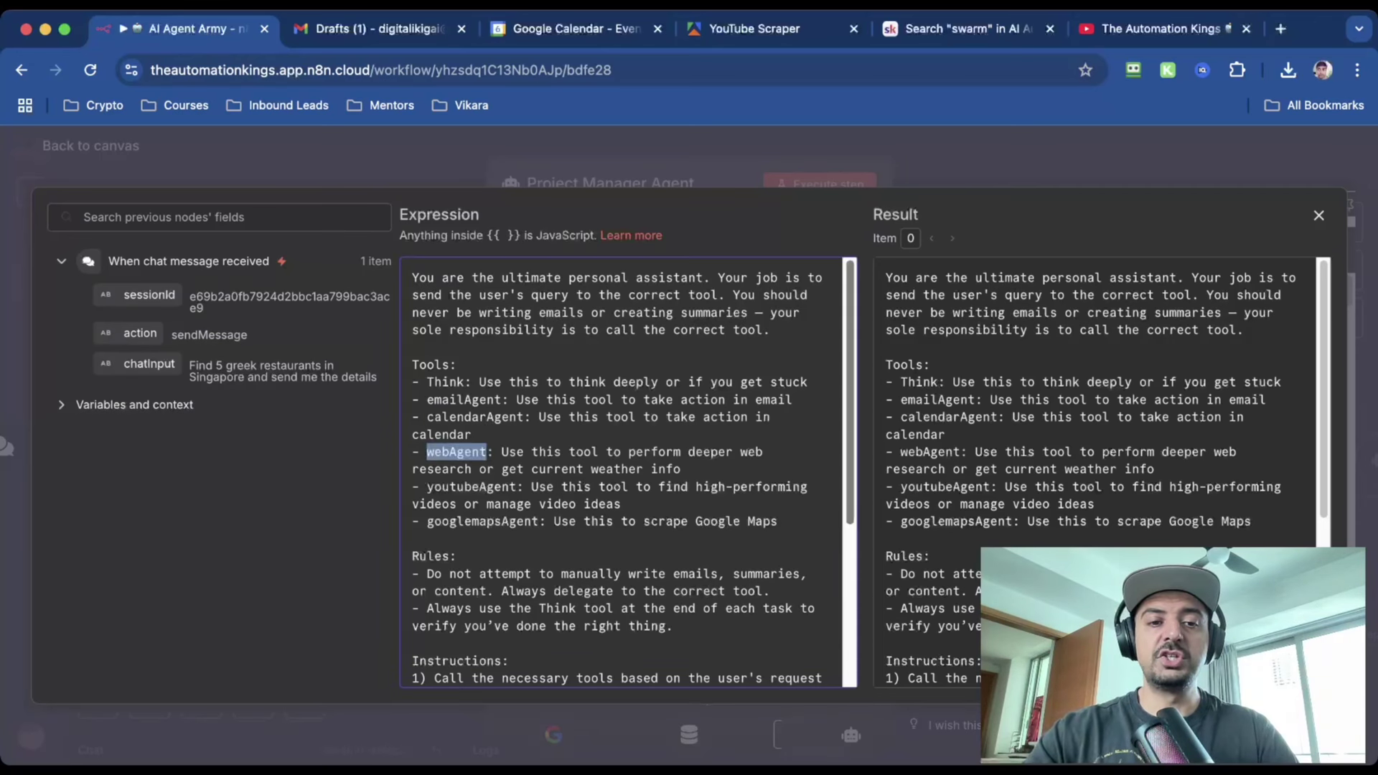
double_click(471, 487)
double_click(483, 522)
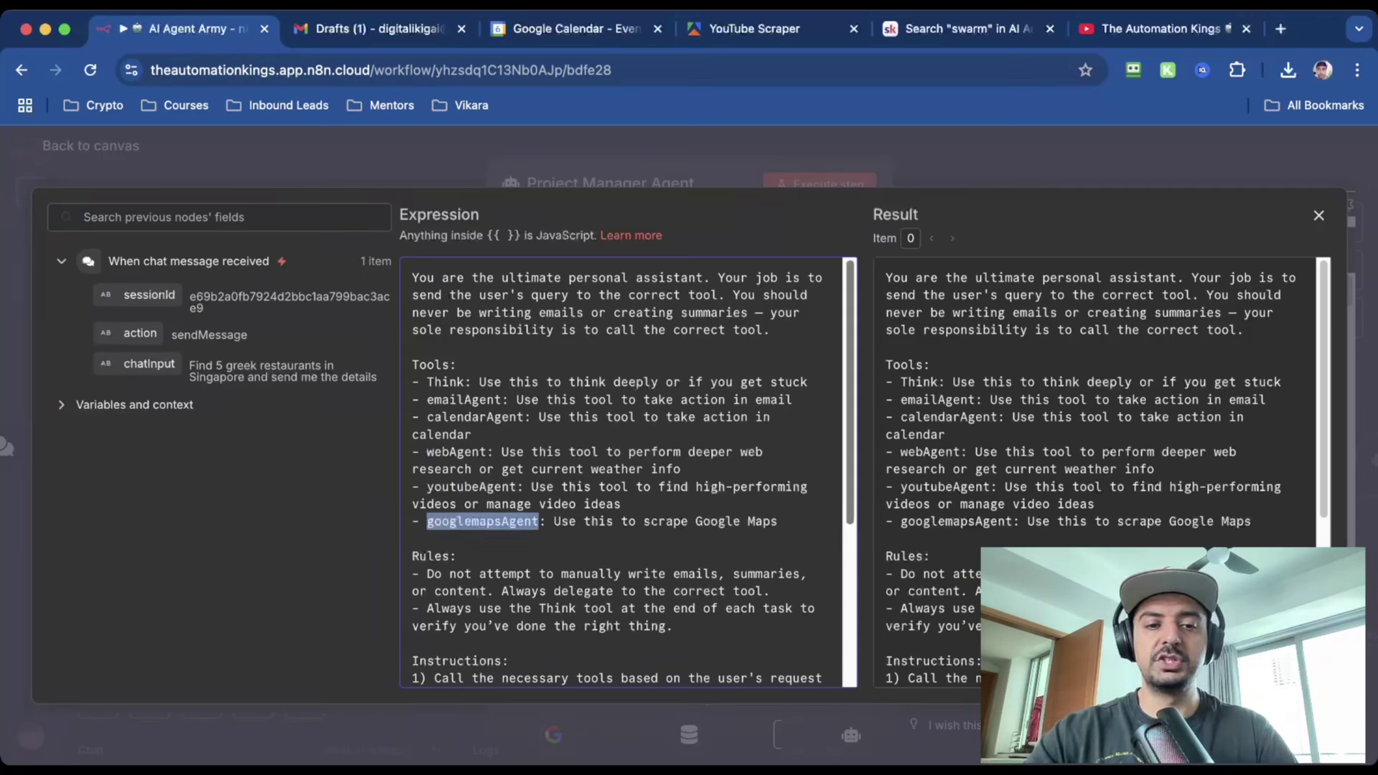
left_click(517, 538)
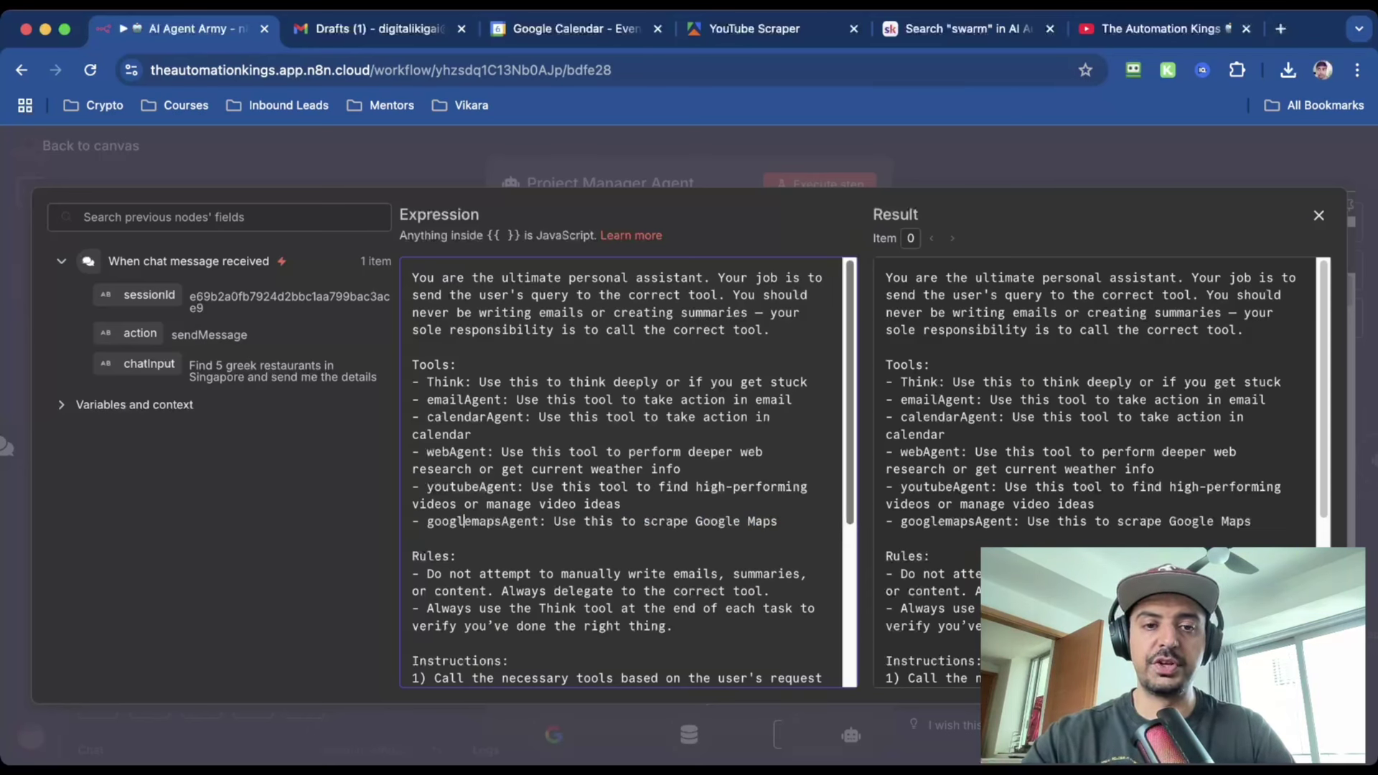
Read the rules, instructions, examples and final reminders in the Project Manager Agent's system message, and close the expanded editor
scroll(463, 521, "down", 2)
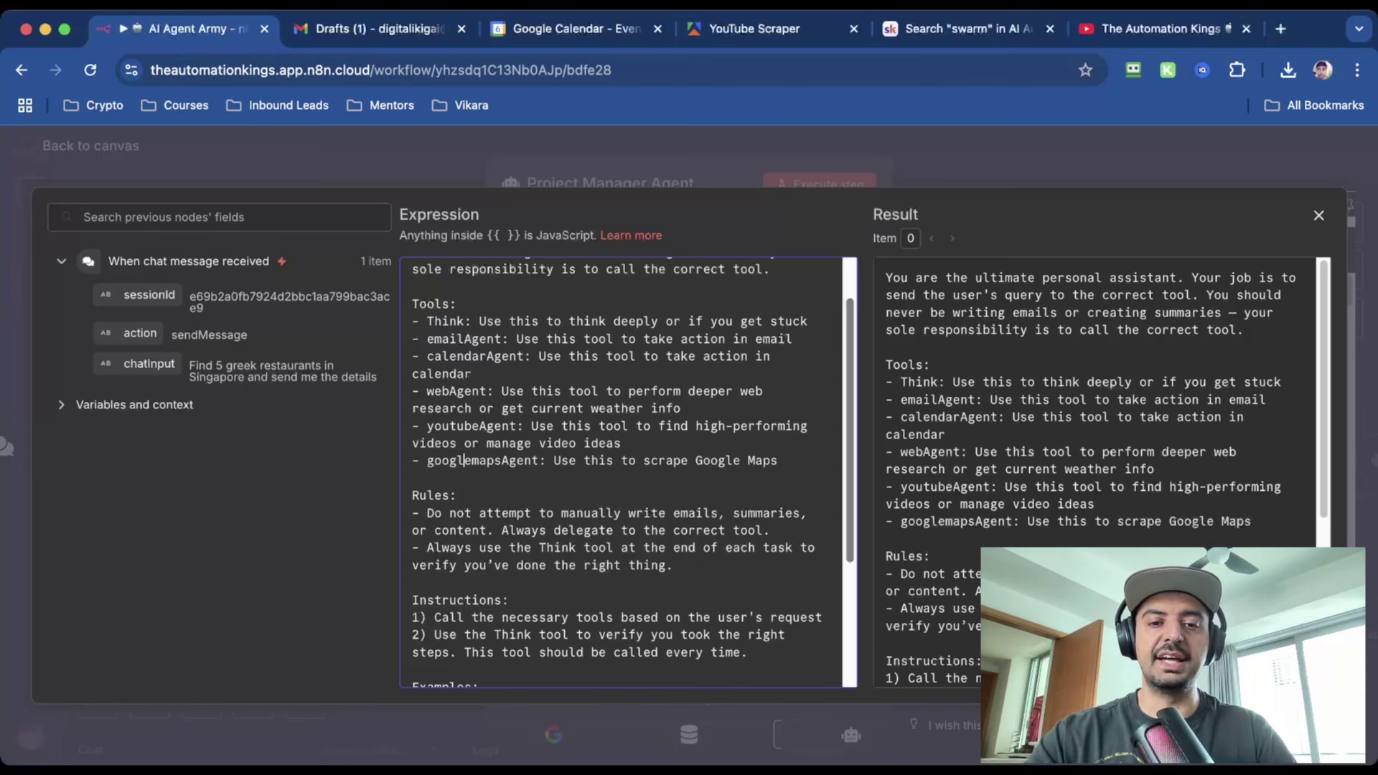
scroll(621, 472, "down", 2)
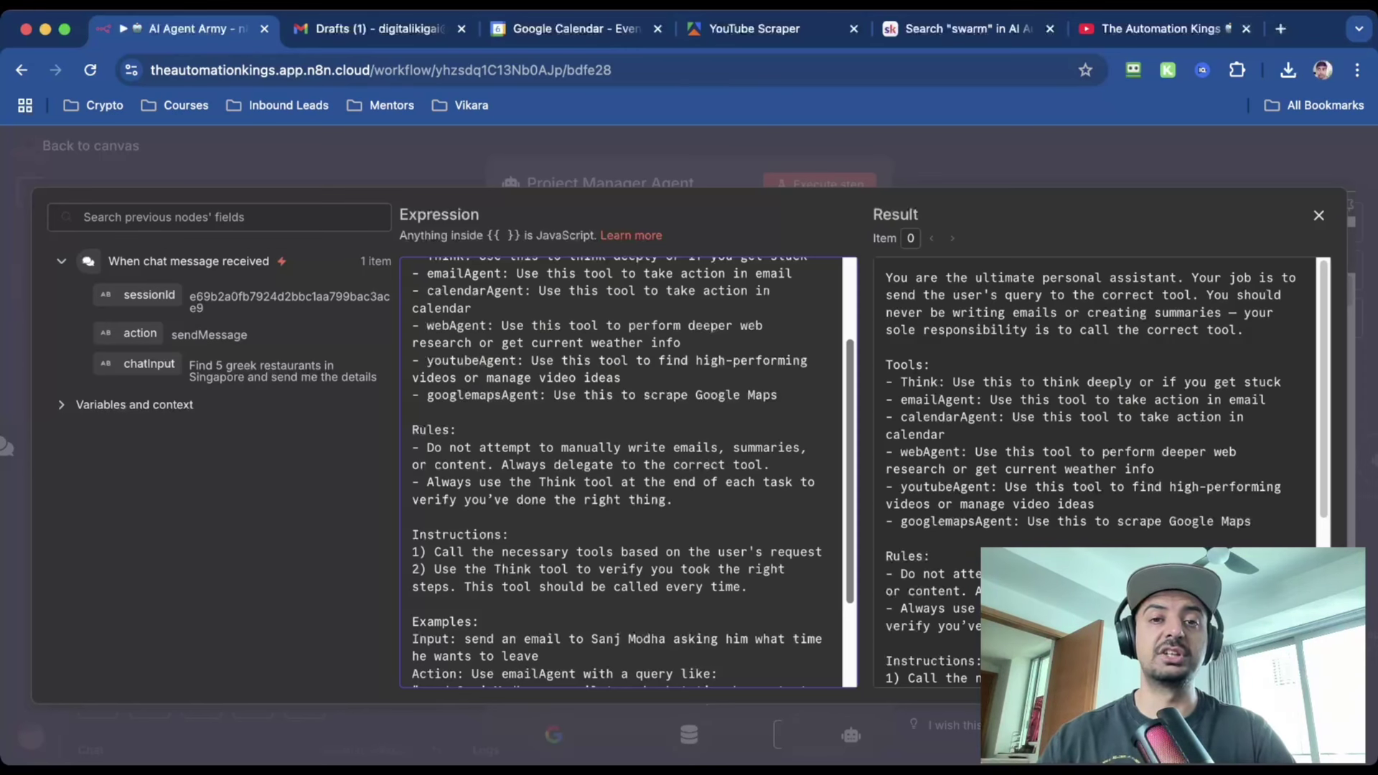
scroll(463, 270, "down", 3)
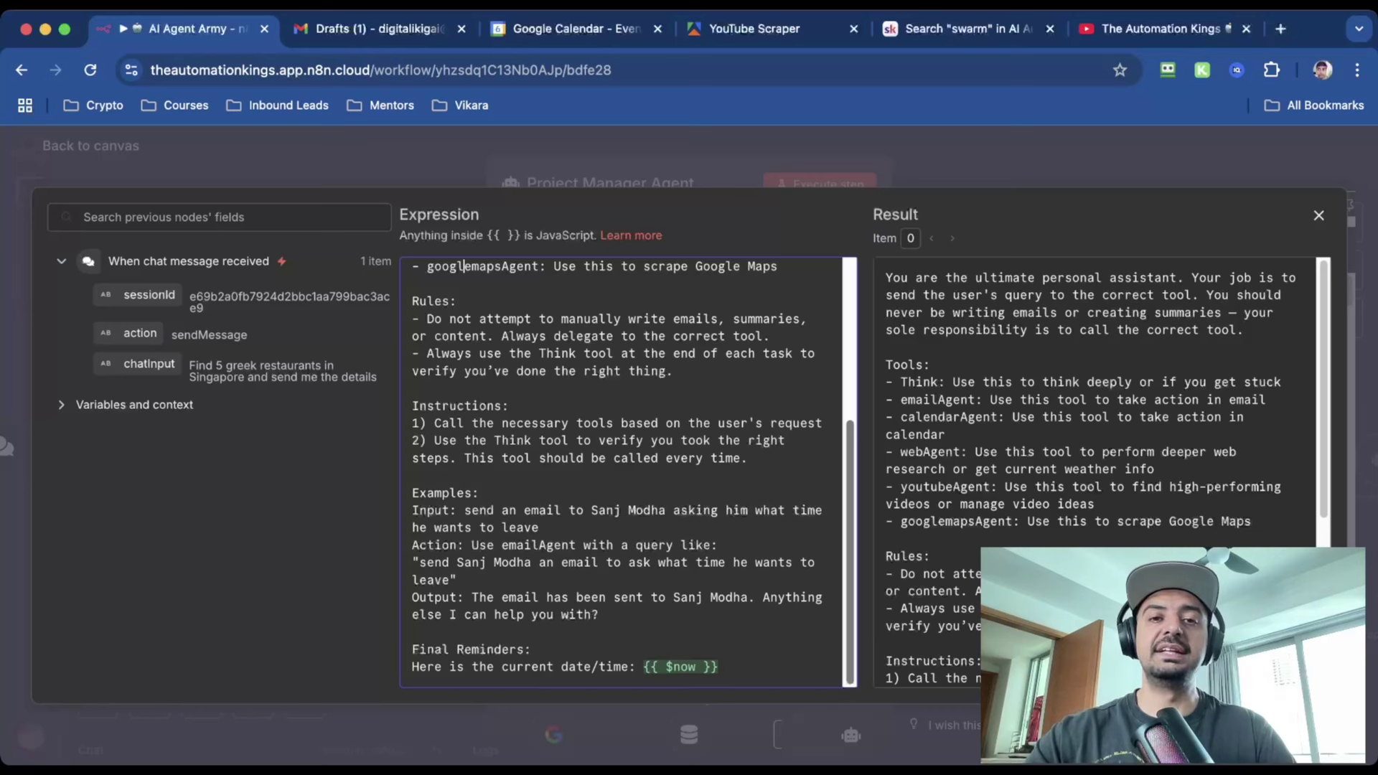
key("Escape")
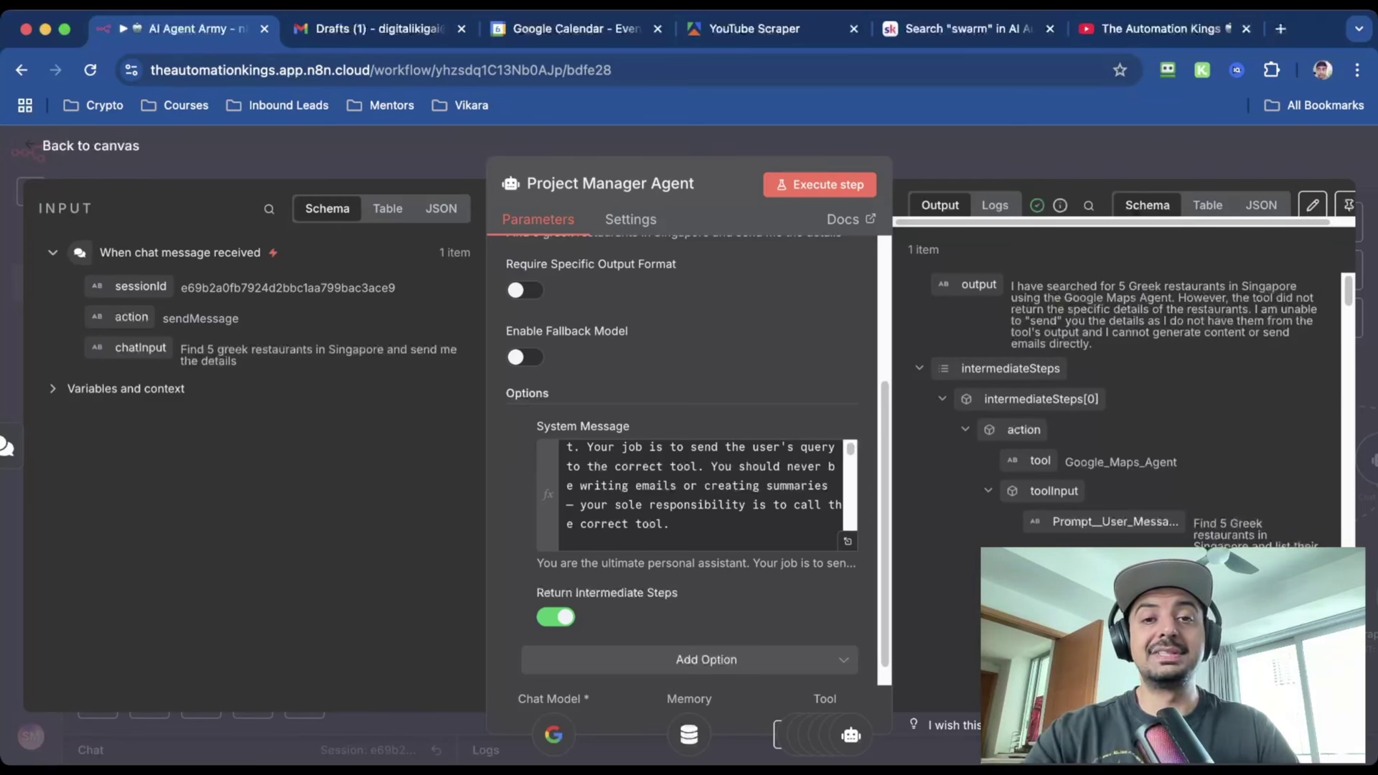
scroll(1126, 402, "down", 2)
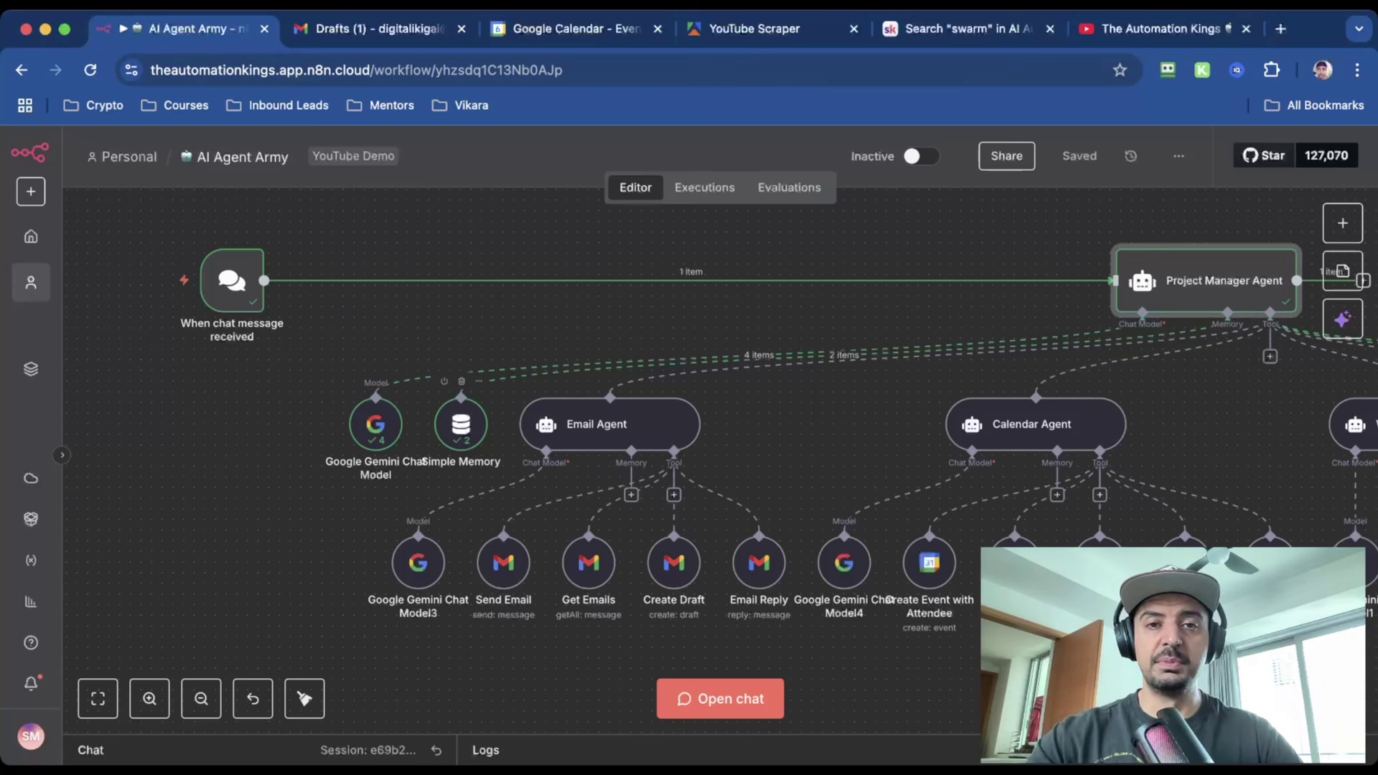
Inspect the Simple Memory node's session key and context window length, and the Think tool's description and output
double_click(461, 424)
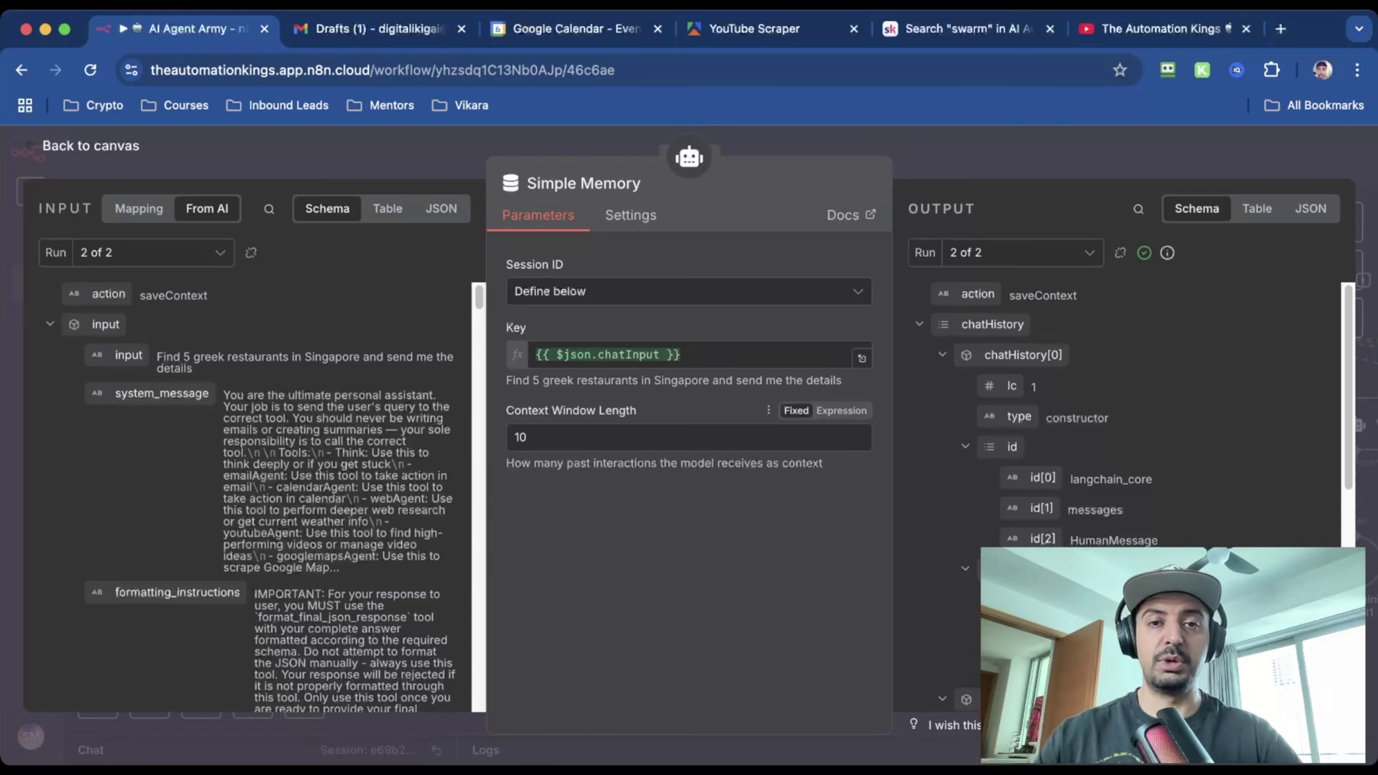
key("Escape")
double_click(1035, 426)
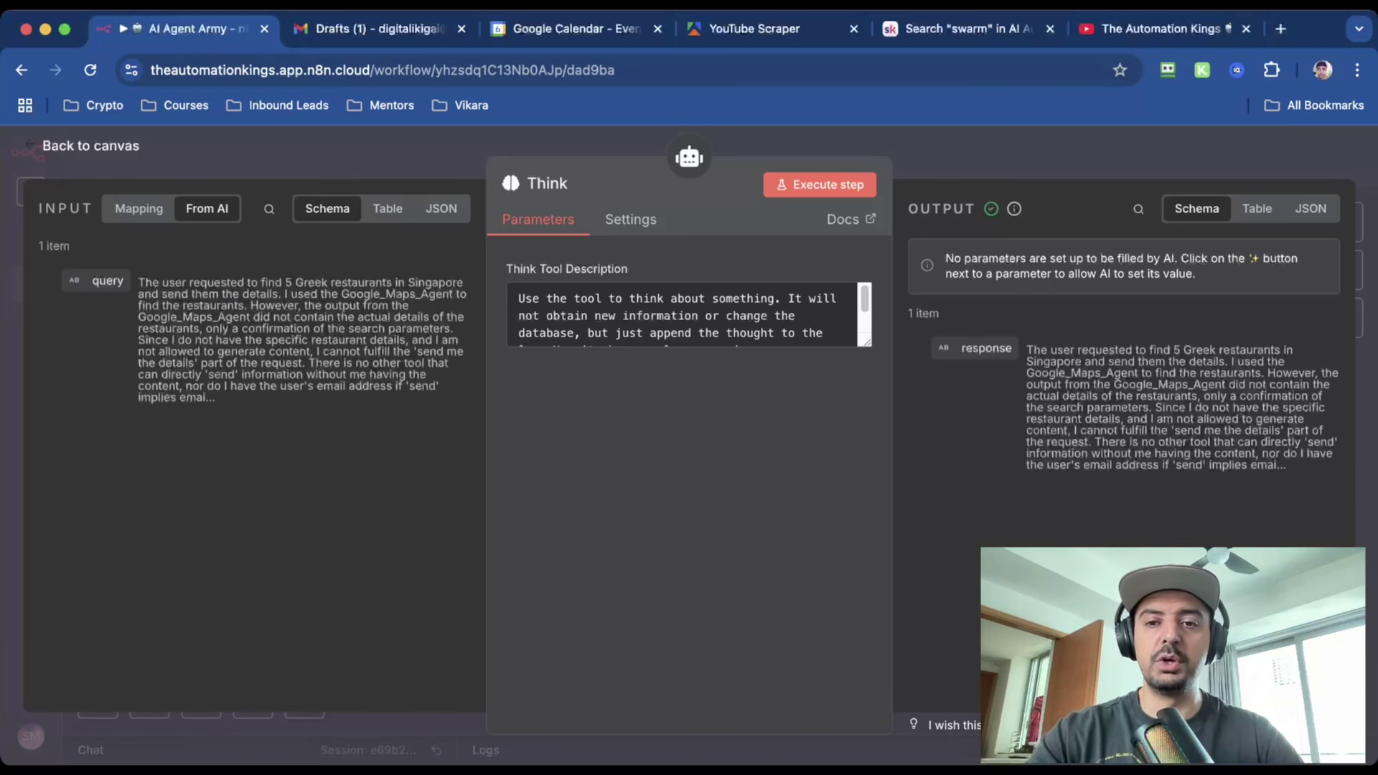
triple_click(1078, 385)
key("Escape")
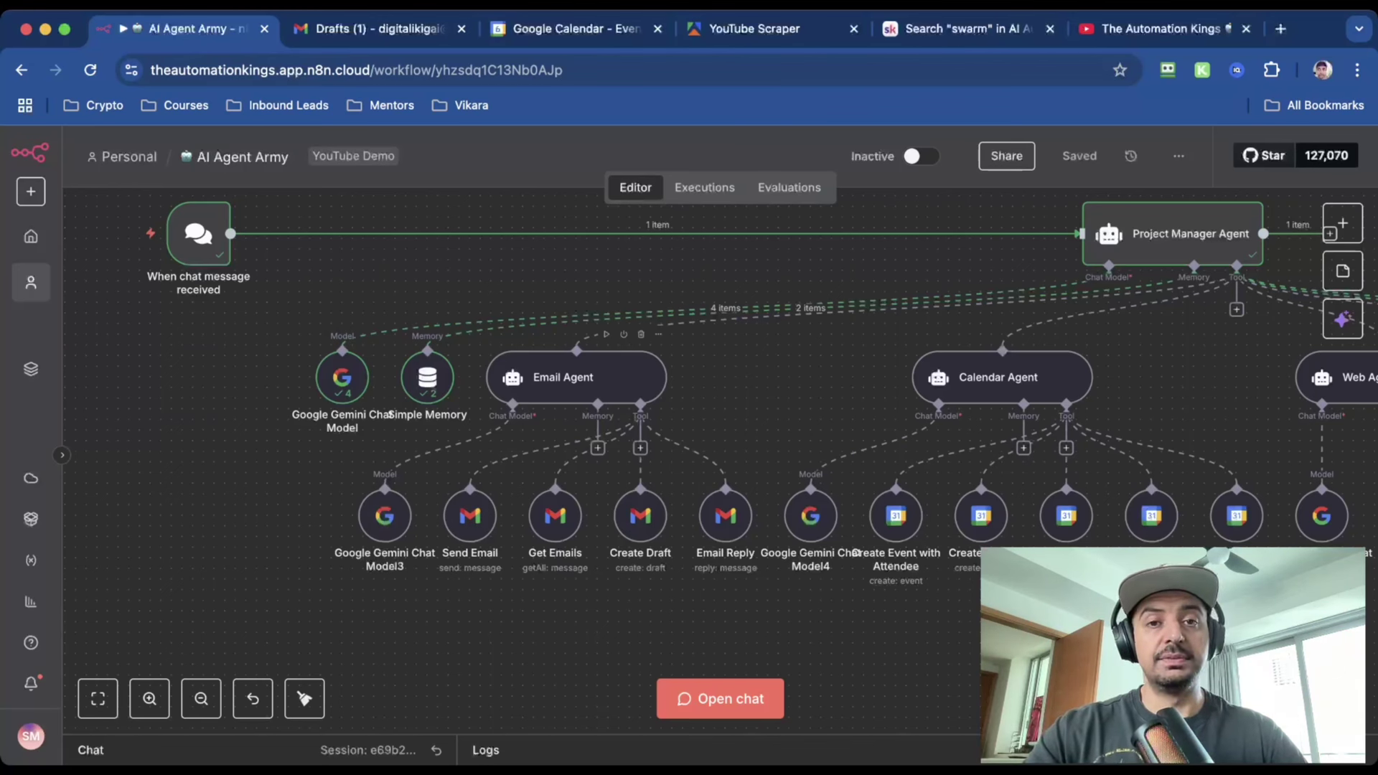
Look up the AI Agent and AI Agent Tool nodes in the node library, and close it without adding anything
left_click(1342, 223)
type("ai afe")
key("BackSpace")
key("BackSpace")
type("gn")
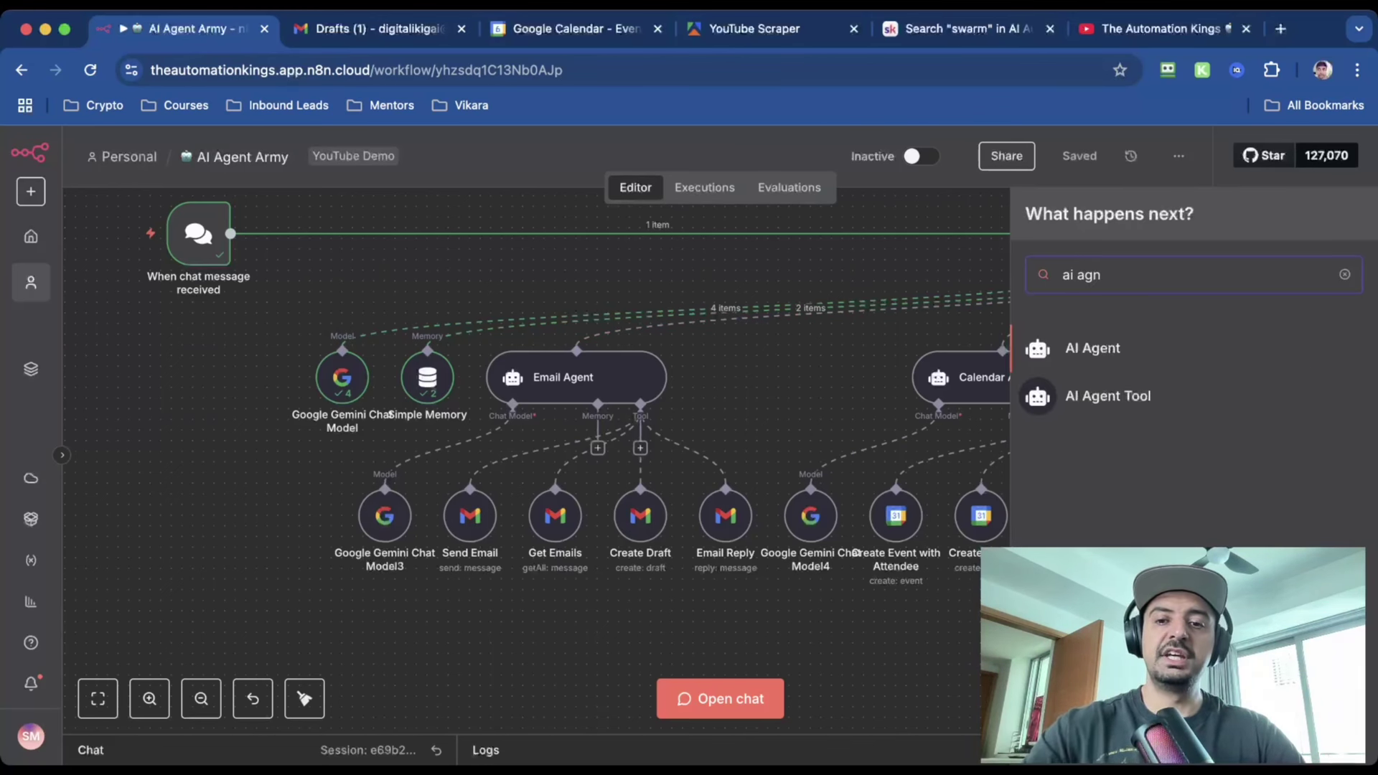
key("Escape")
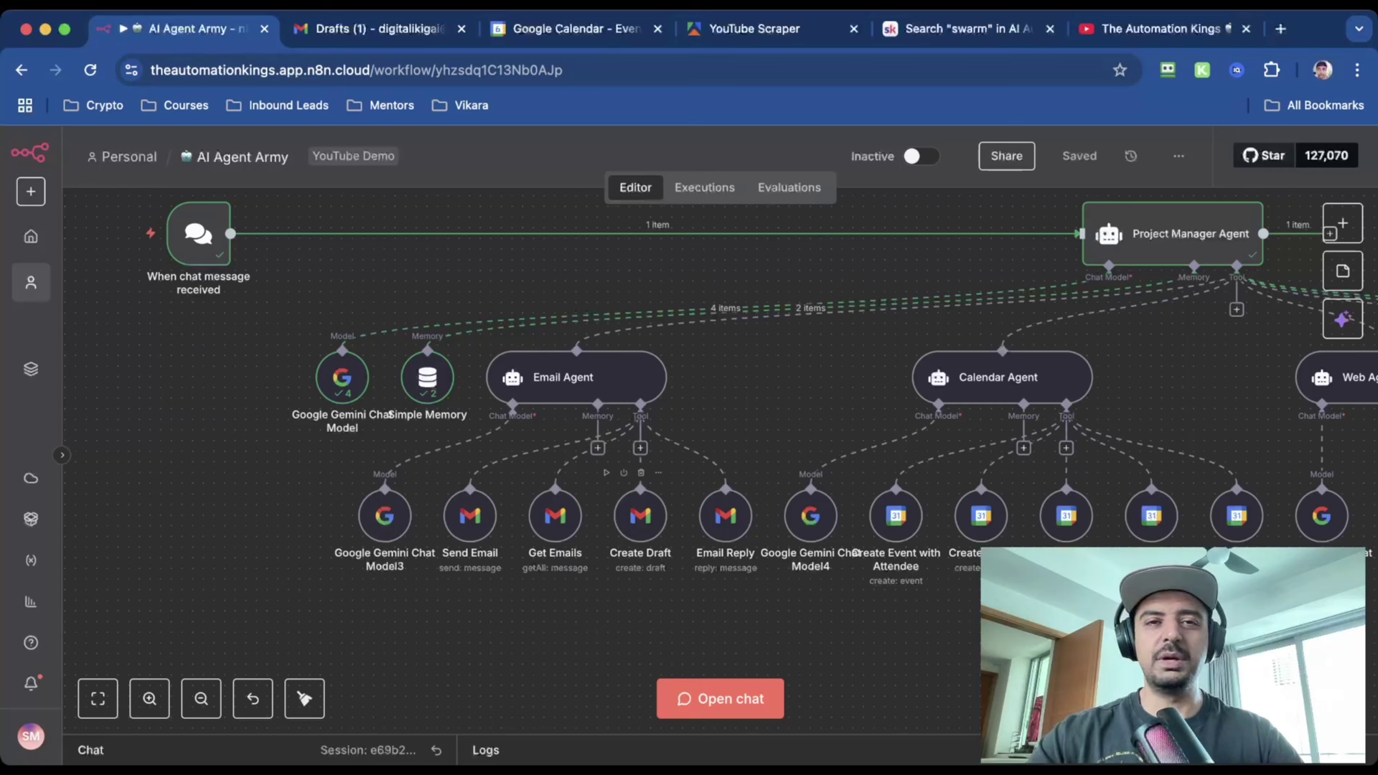
Review the Create Draft tool's resource, operation, subject, email type, message and recipient settings
double_click(640, 516)
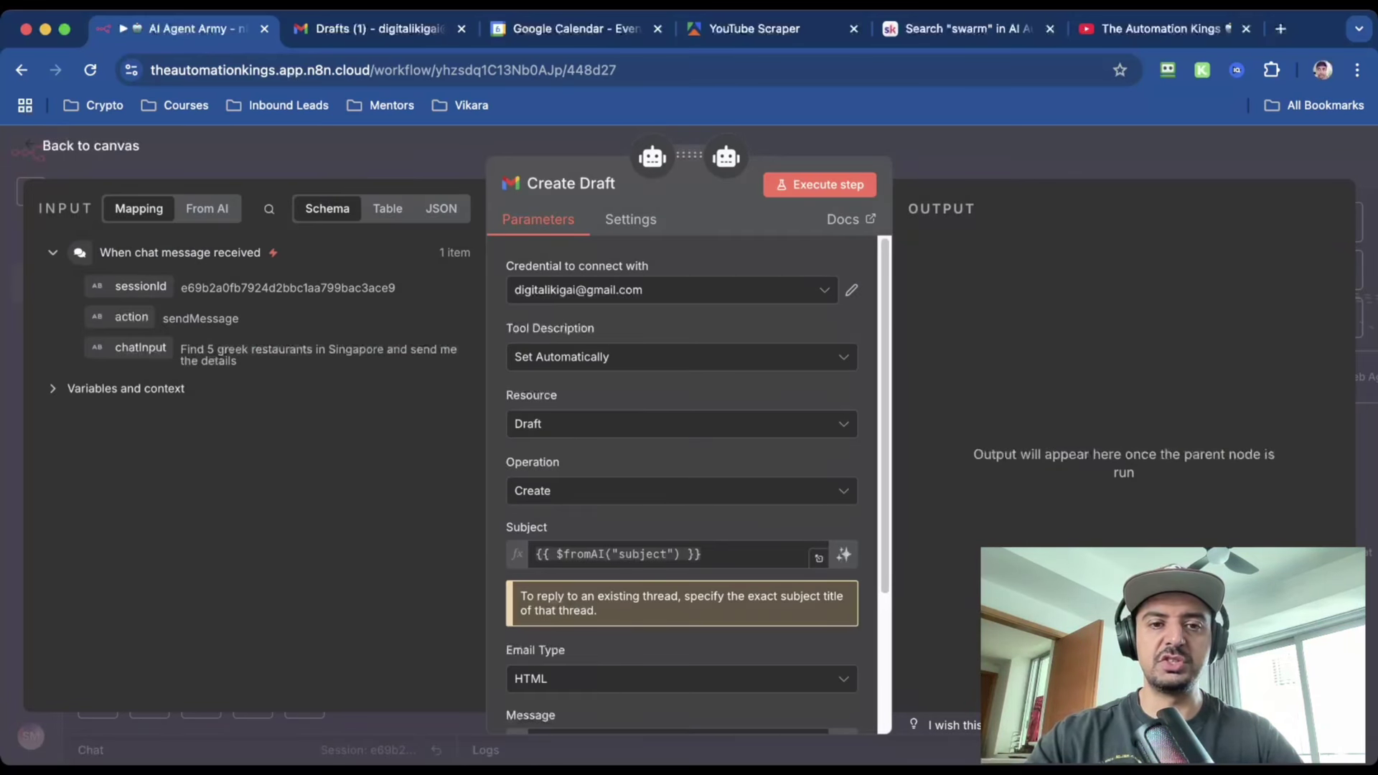
scroll(682, 481, "down", 2)
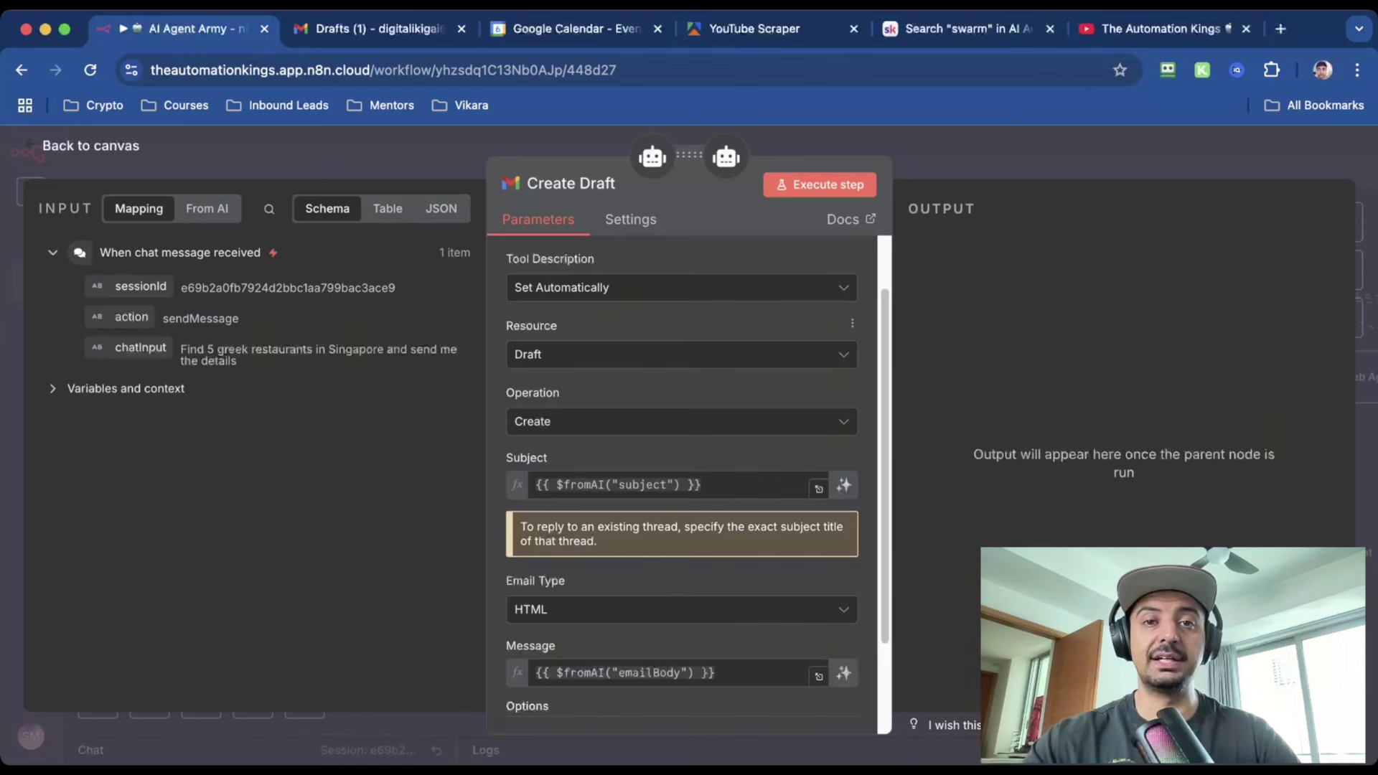
scroll(682, 466, "down", 2)
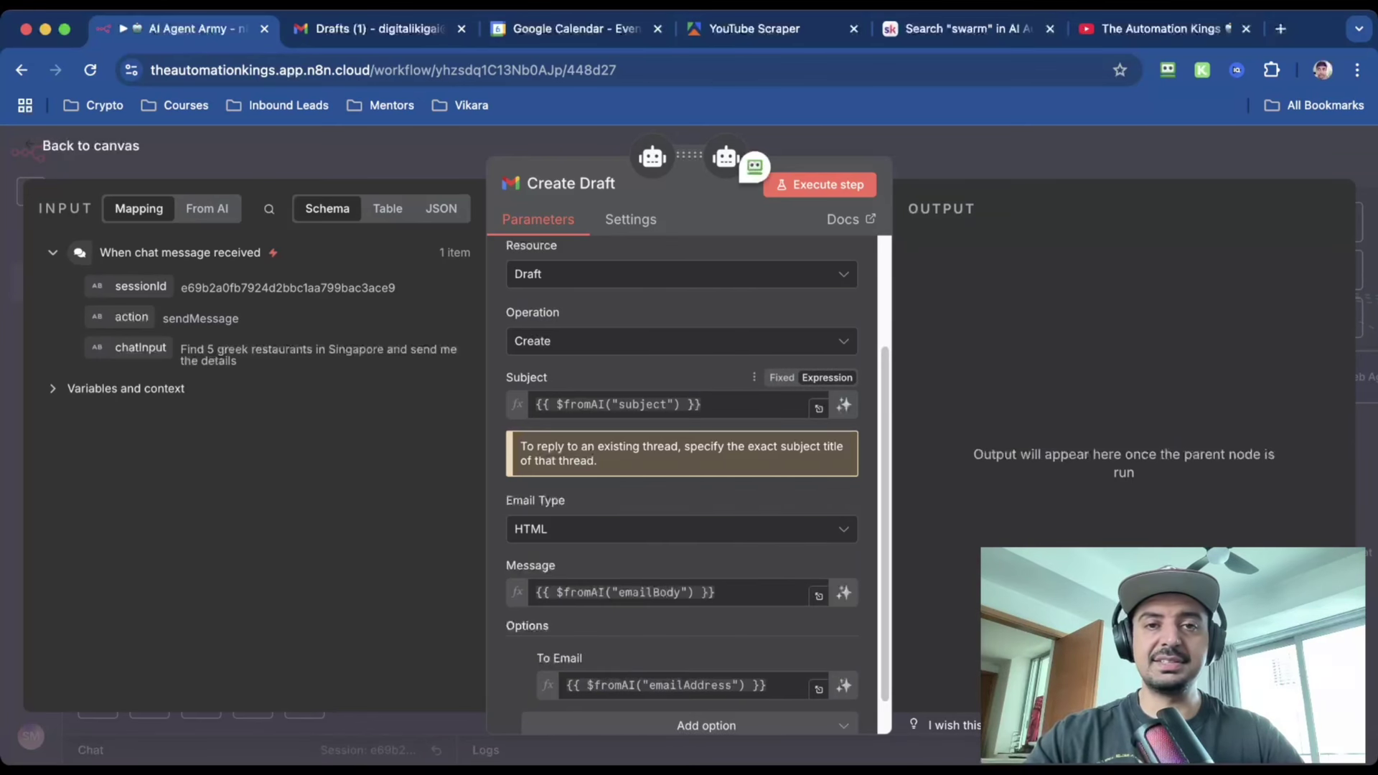
scroll(682, 466, "down", 1)
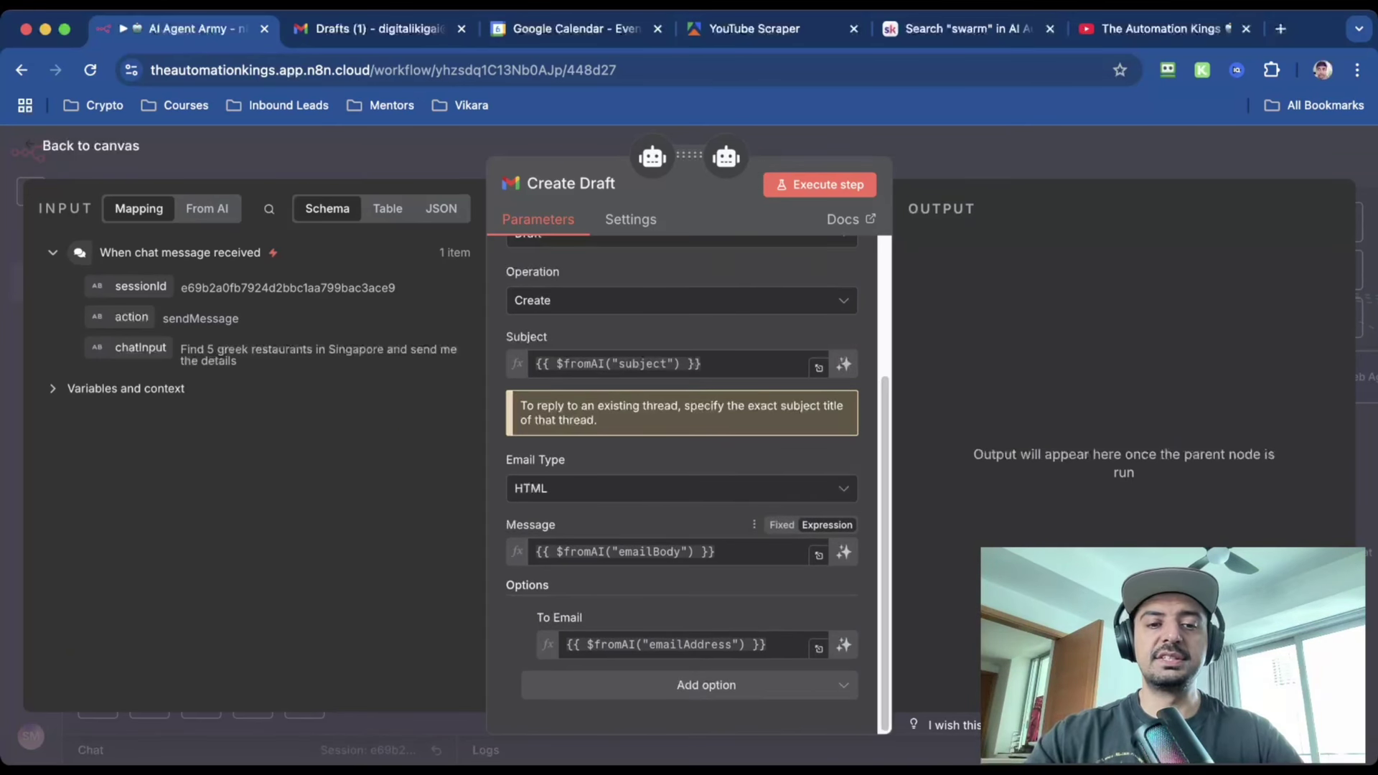
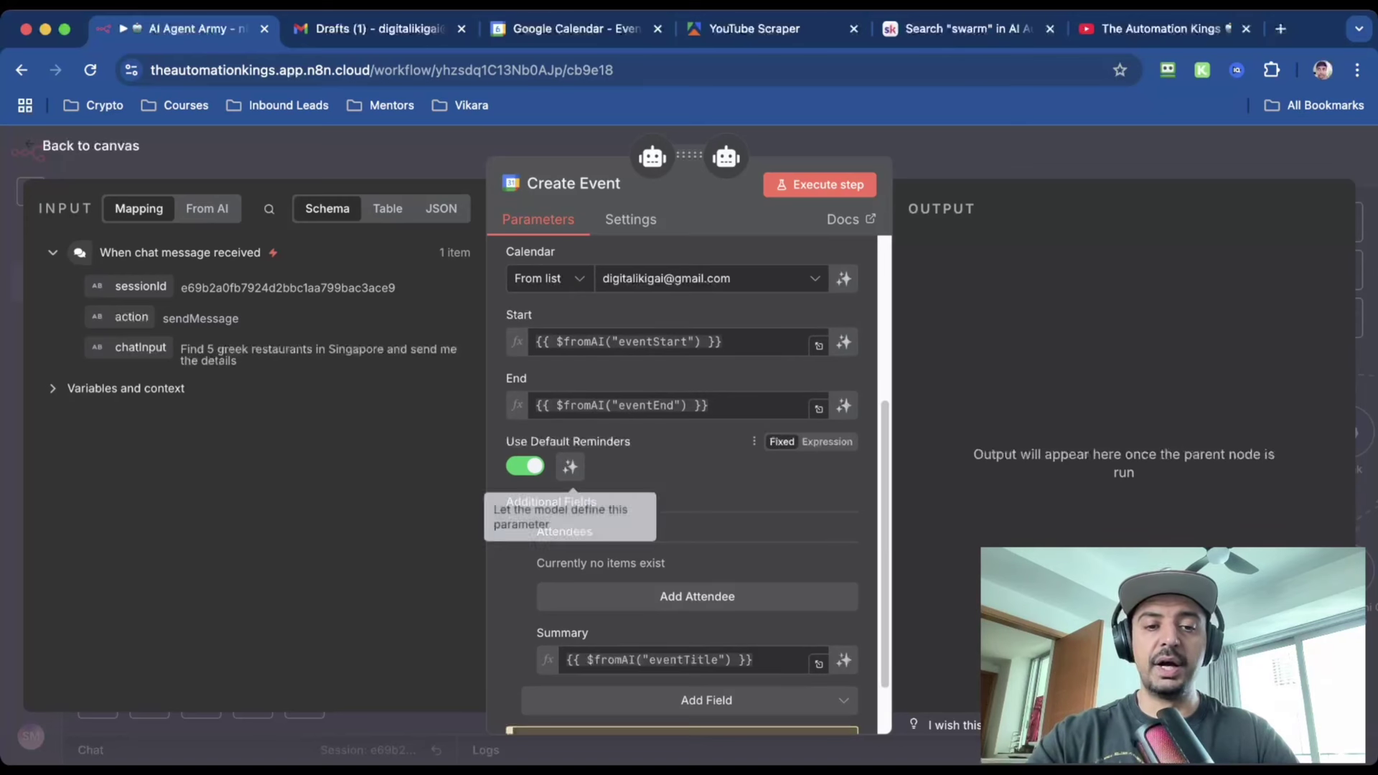
Review the Create Event tool's start, end, reminder and summary fields, and open the Search the Web tool's settings
scroll(574, 474, "down", 2)
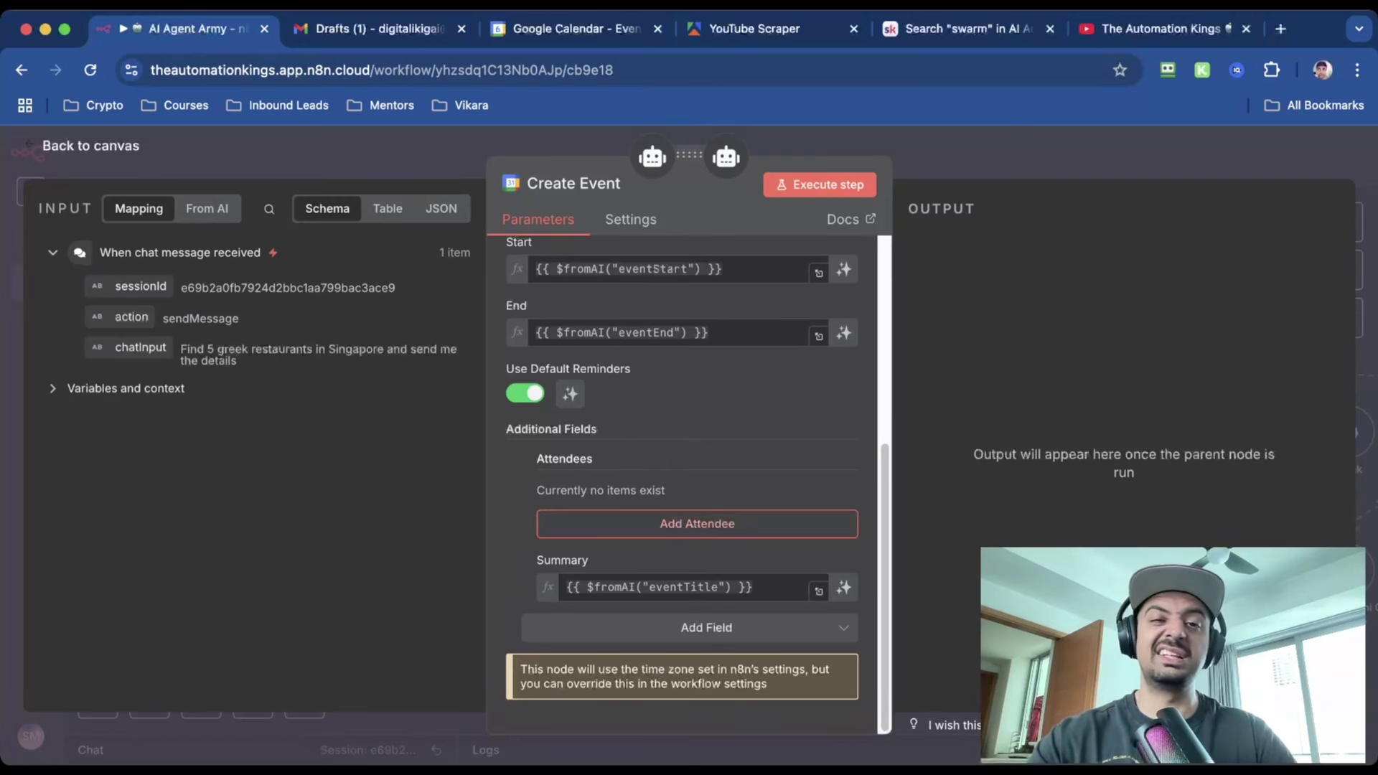
key("Escape")
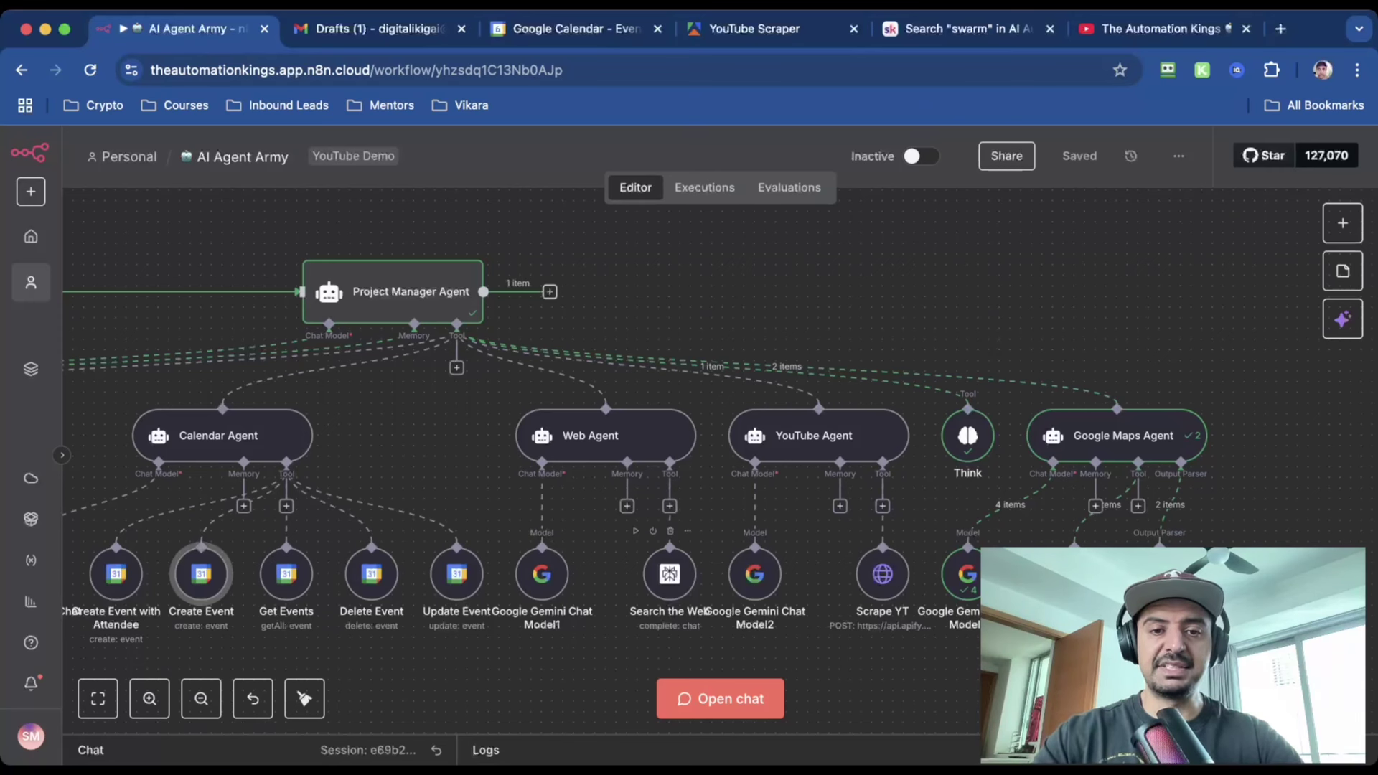
double_click(669, 573)
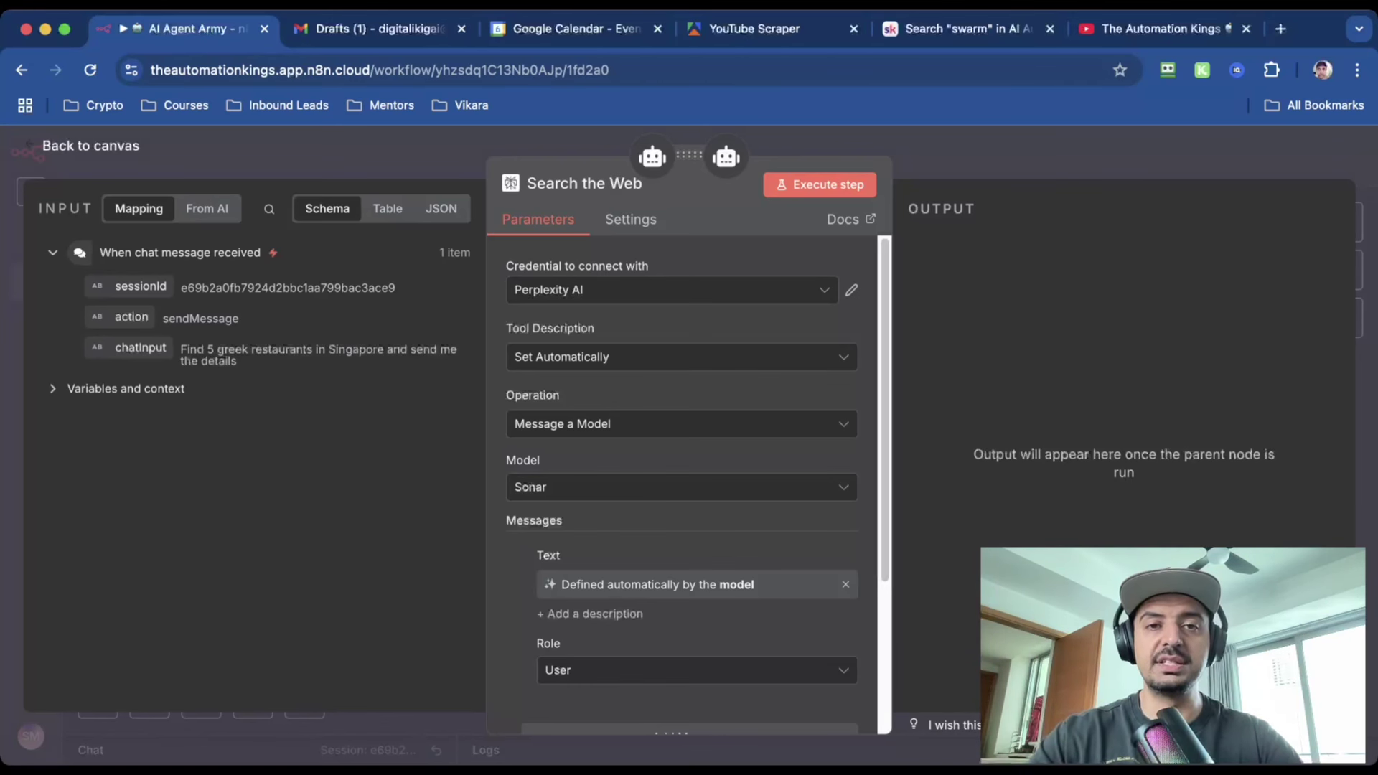
Review the Search the Web tool's operation, available models, message role and output options without changing them
scroll(682, 481, "down", 3)
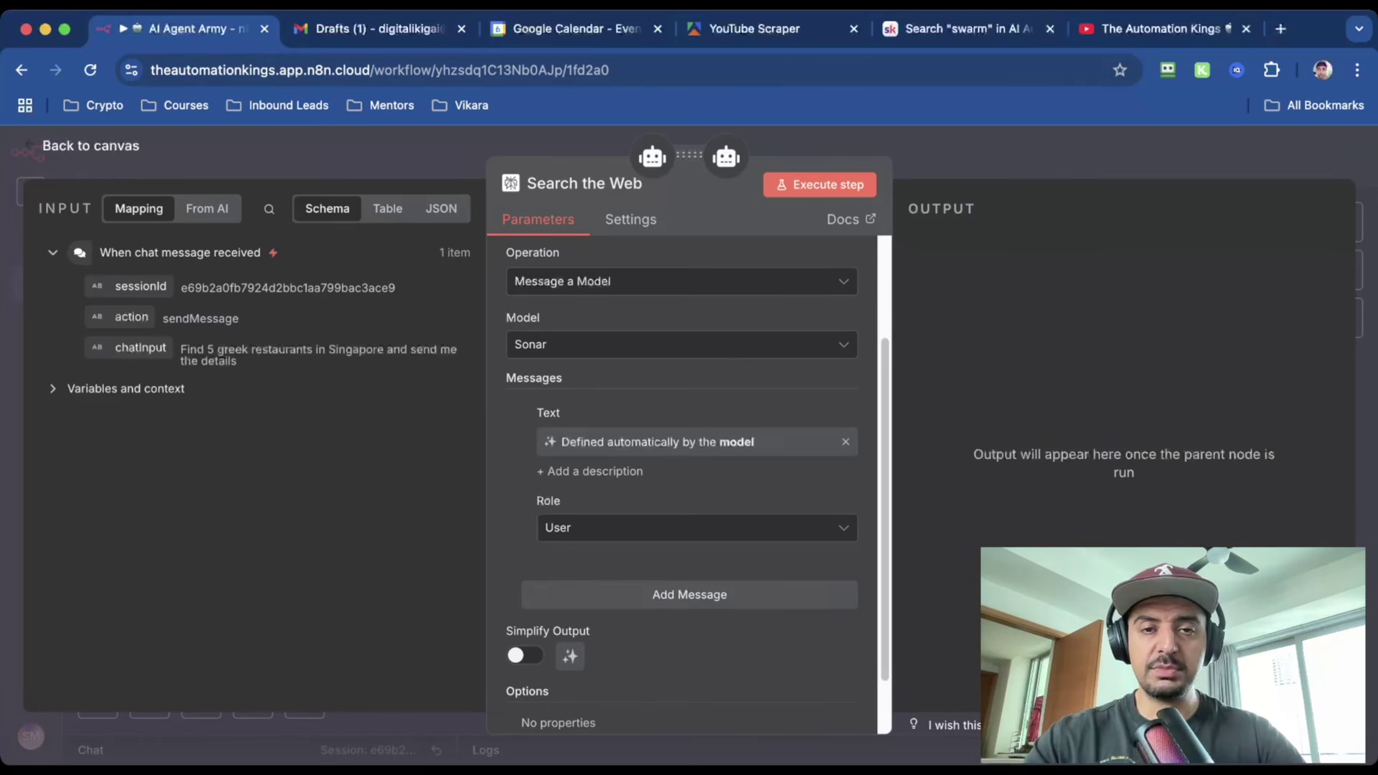
left_click(682, 345)
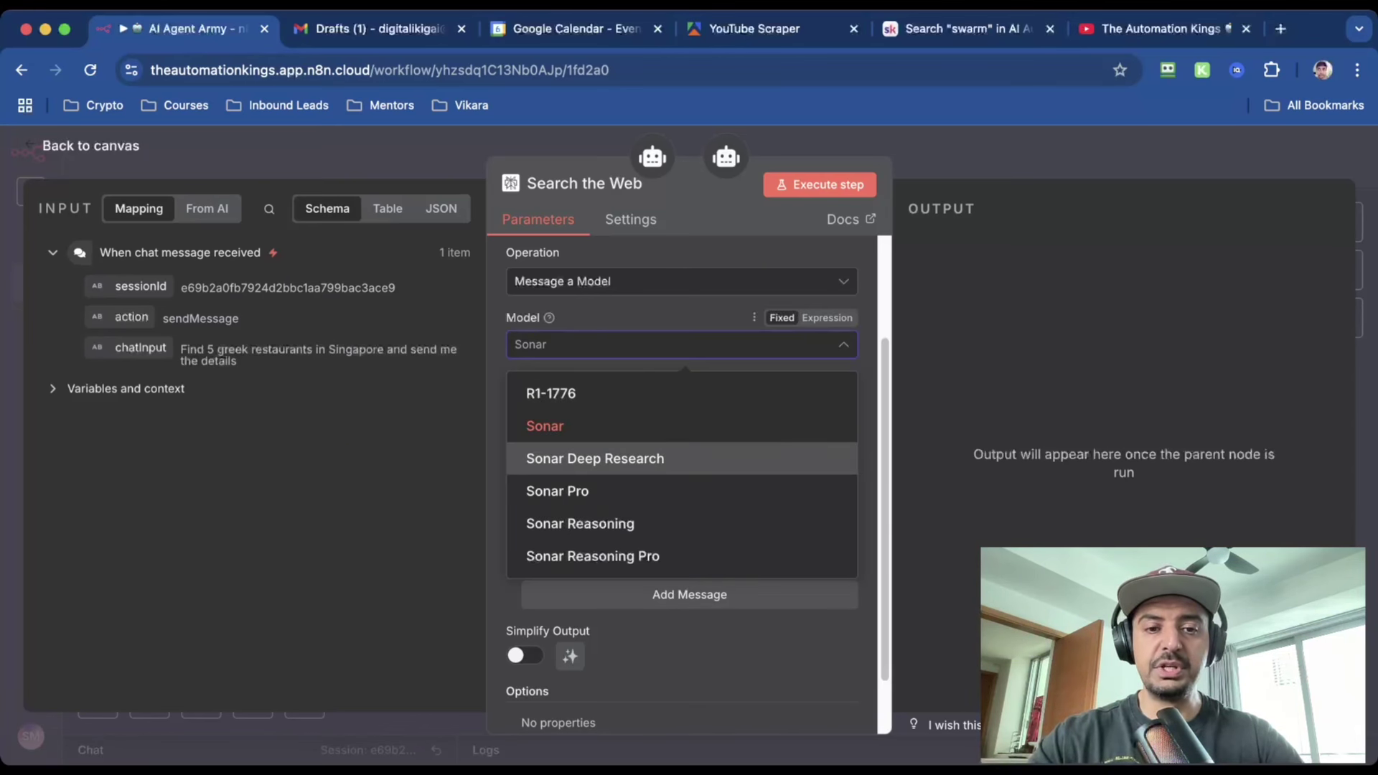
left_click(681, 345)
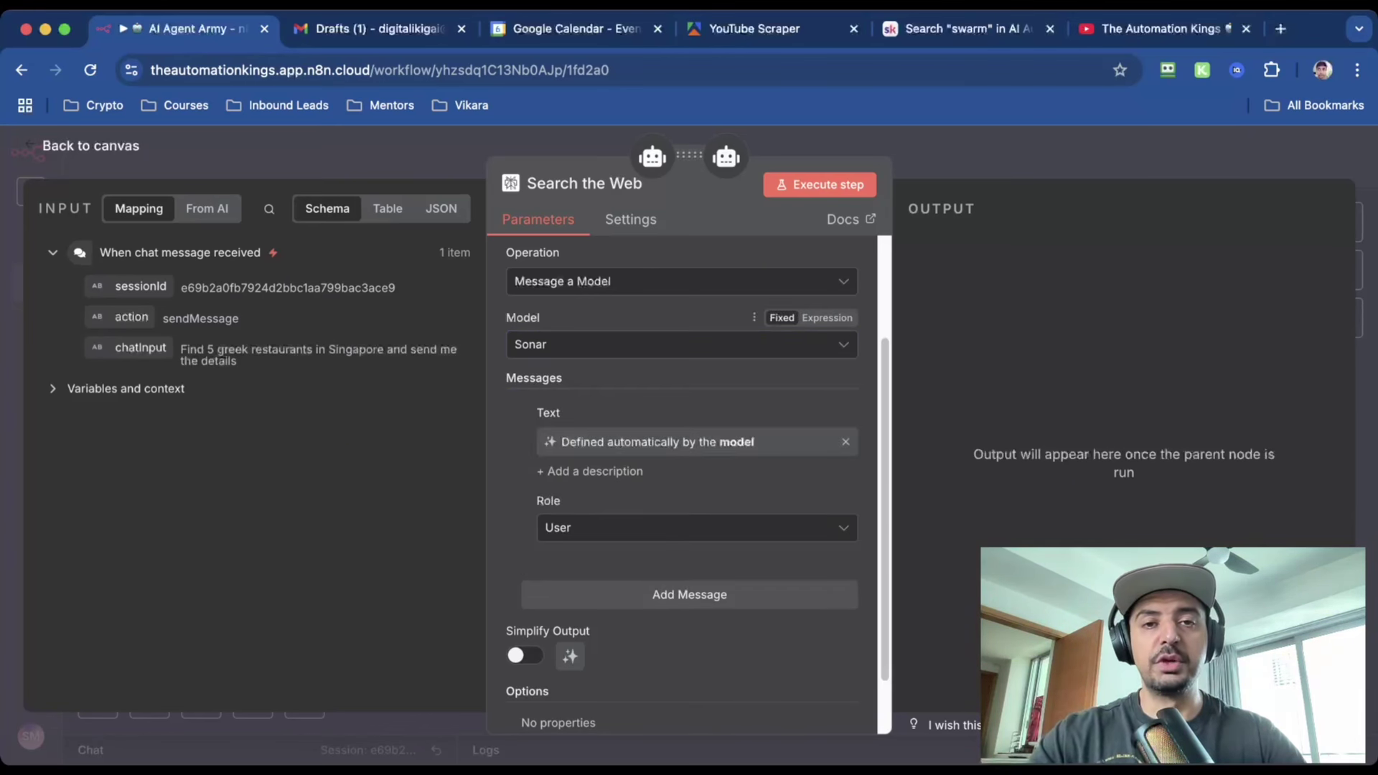
scroll(682, 431, "down", 2)
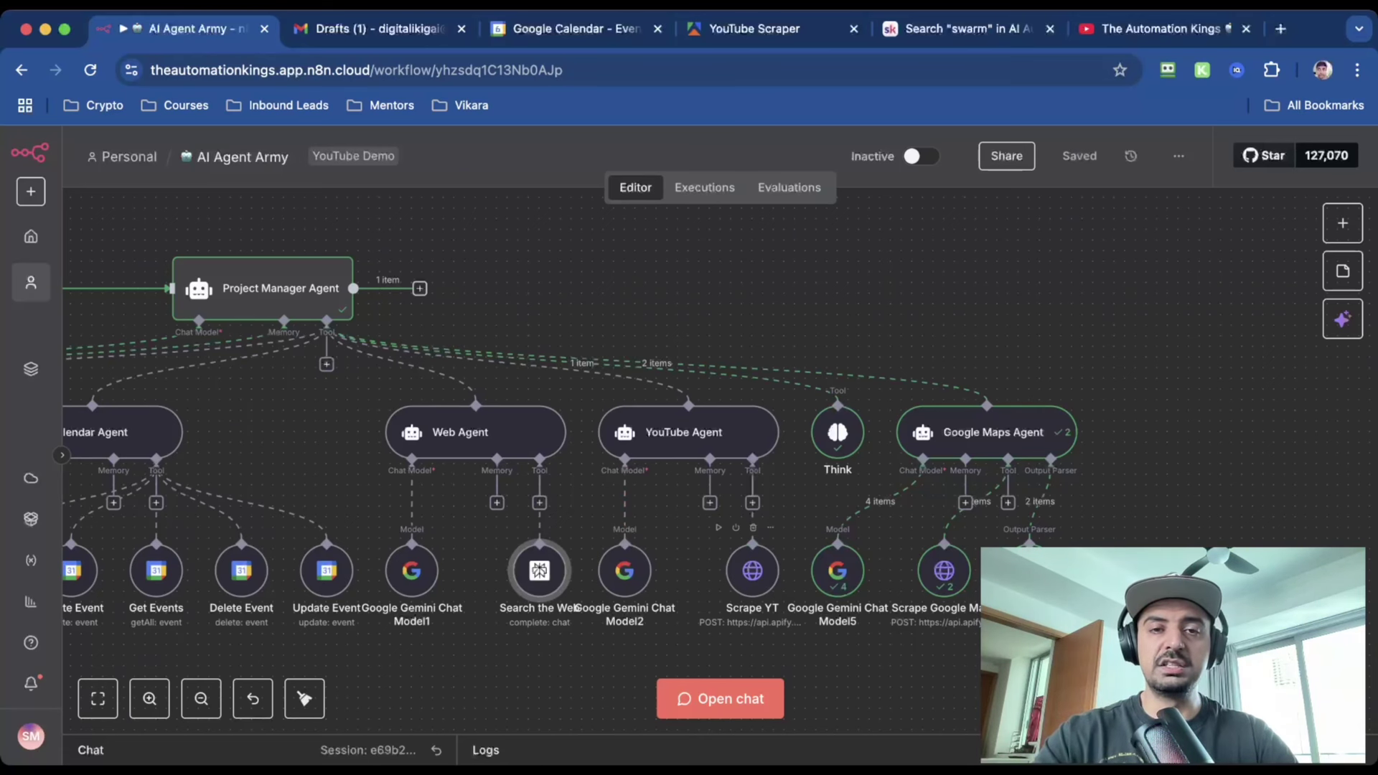
Review the Scrape YT tool's description, method, URL and body settings, and expand its JSON body expression
double_click(752, 571)
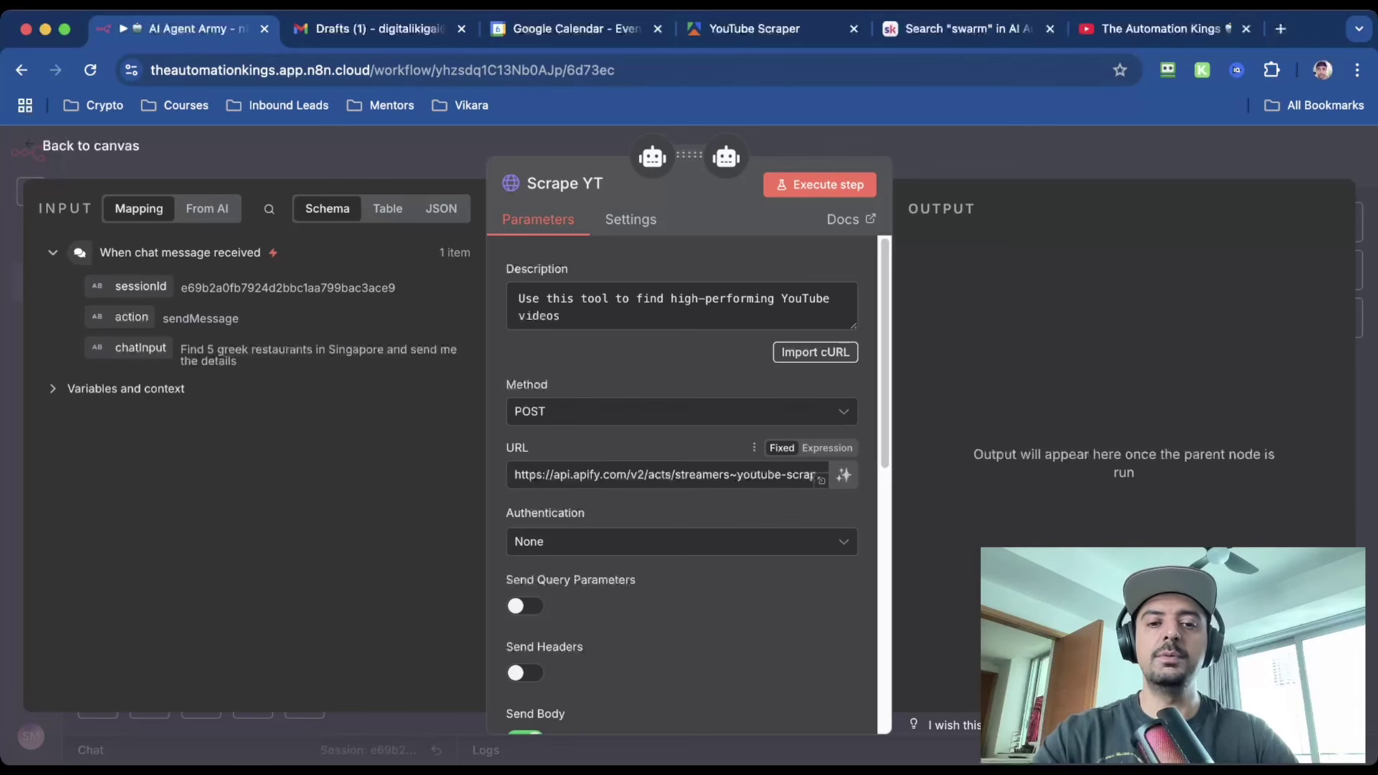
scroll(682, 481, "down", 4)
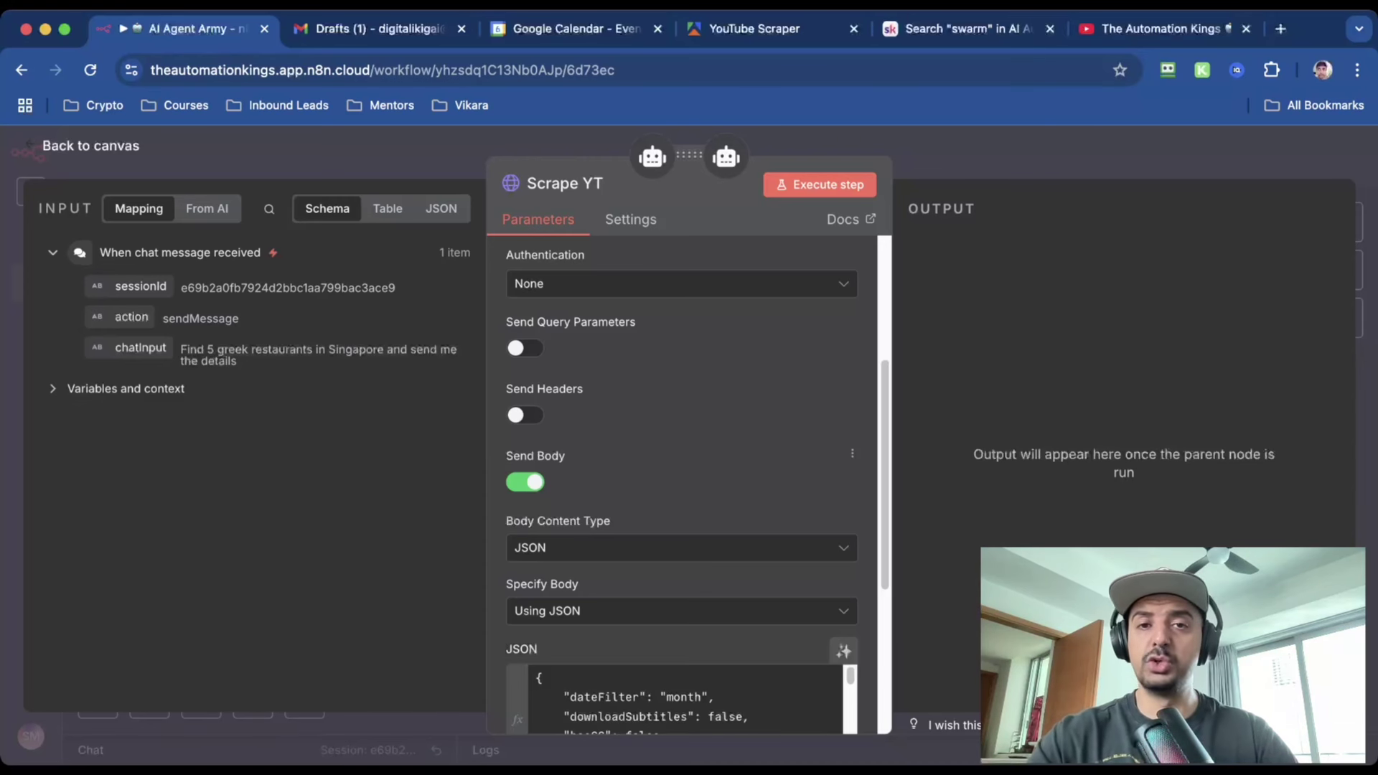
scroll(682, 481, "down", 1)
scroll(681, 480, "down", 2)
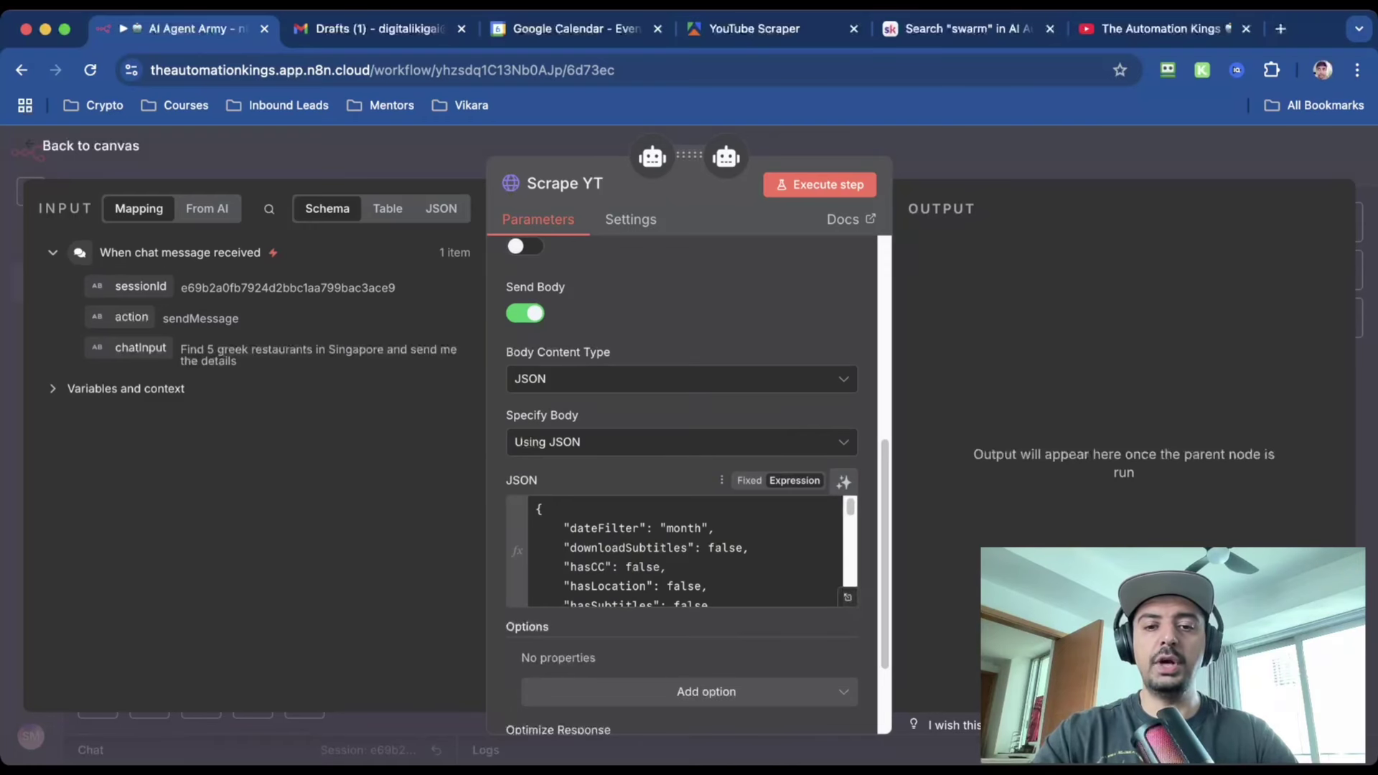
left_click(847, 597)
Switch to Apify and find the YouTube Scraper's "Run Actor synchronously and get dataset items" API endpoint
left_click(755, 29)
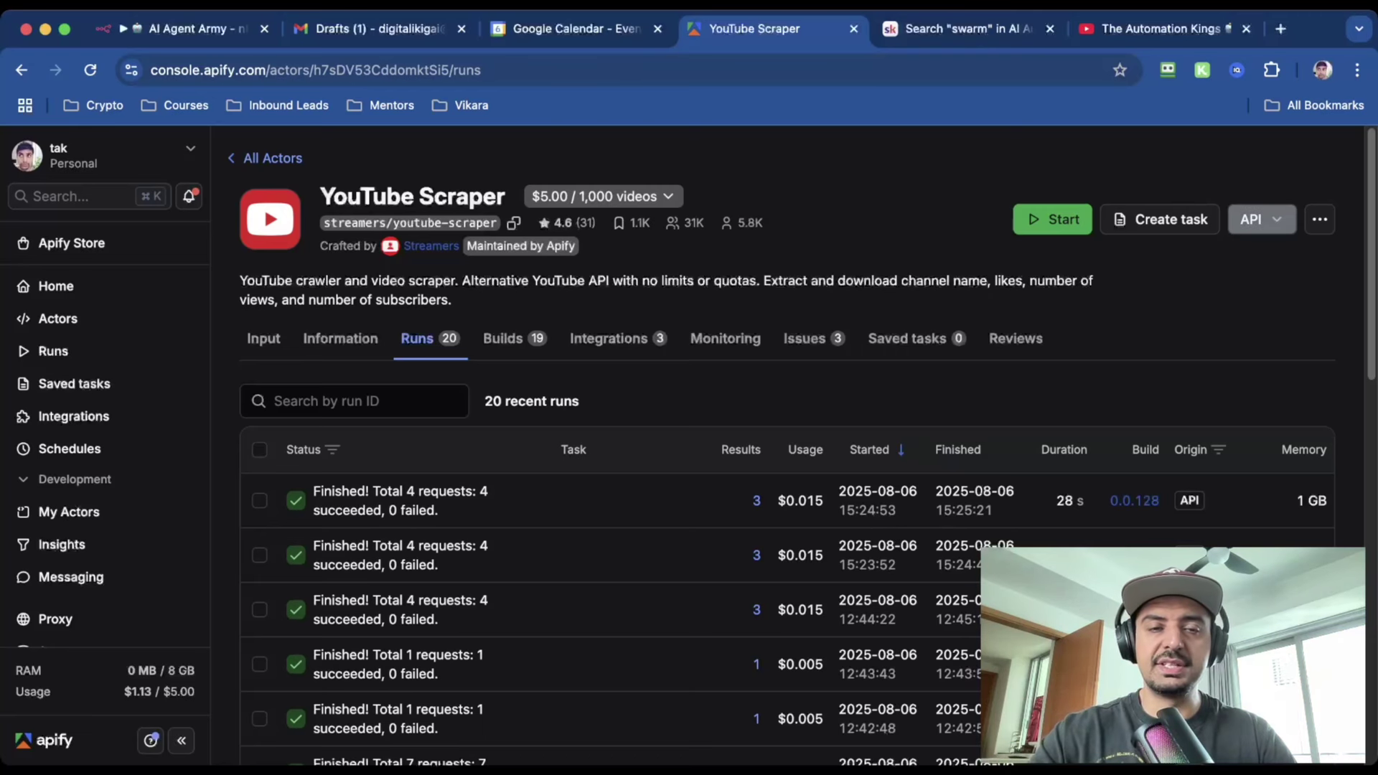
left_click(1261, 219)
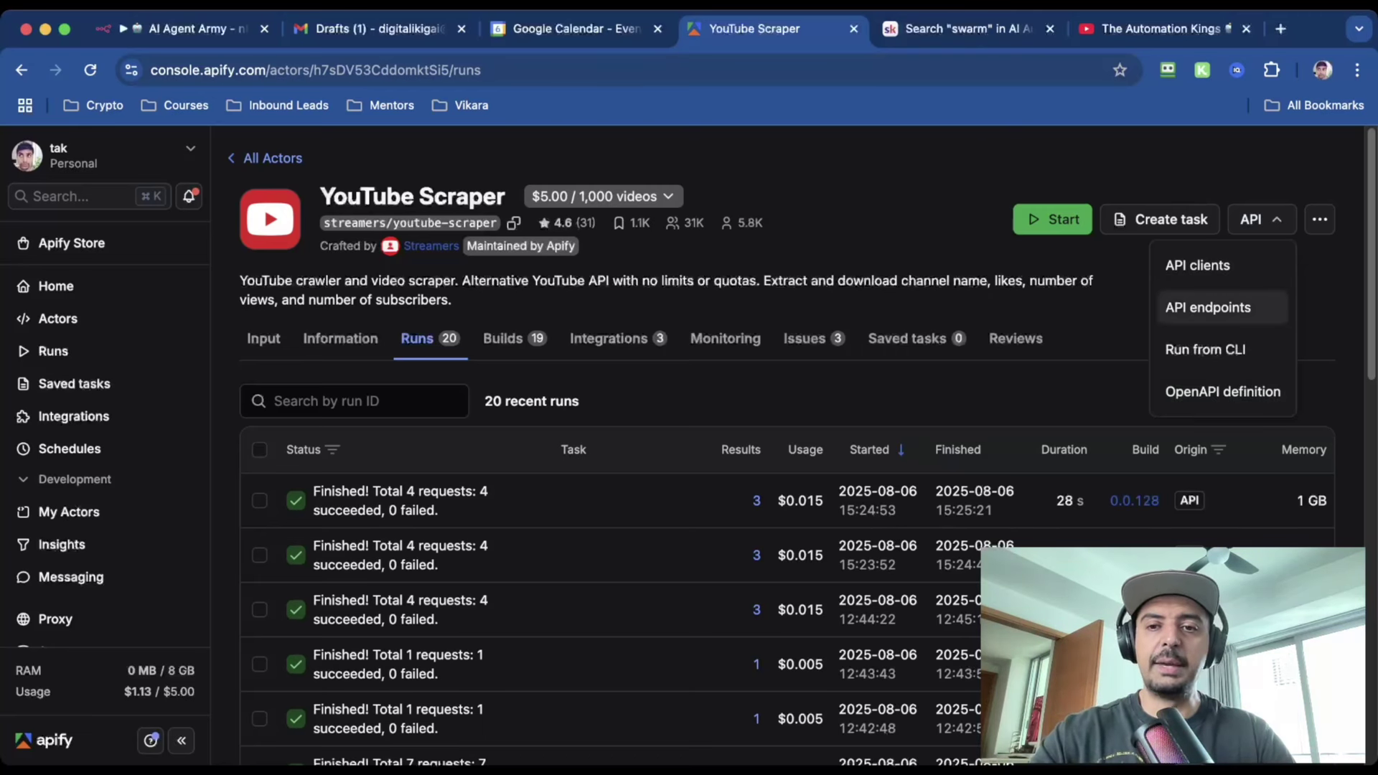
left_click(1222, 307)
scroll(1221, 307, "down", 5)
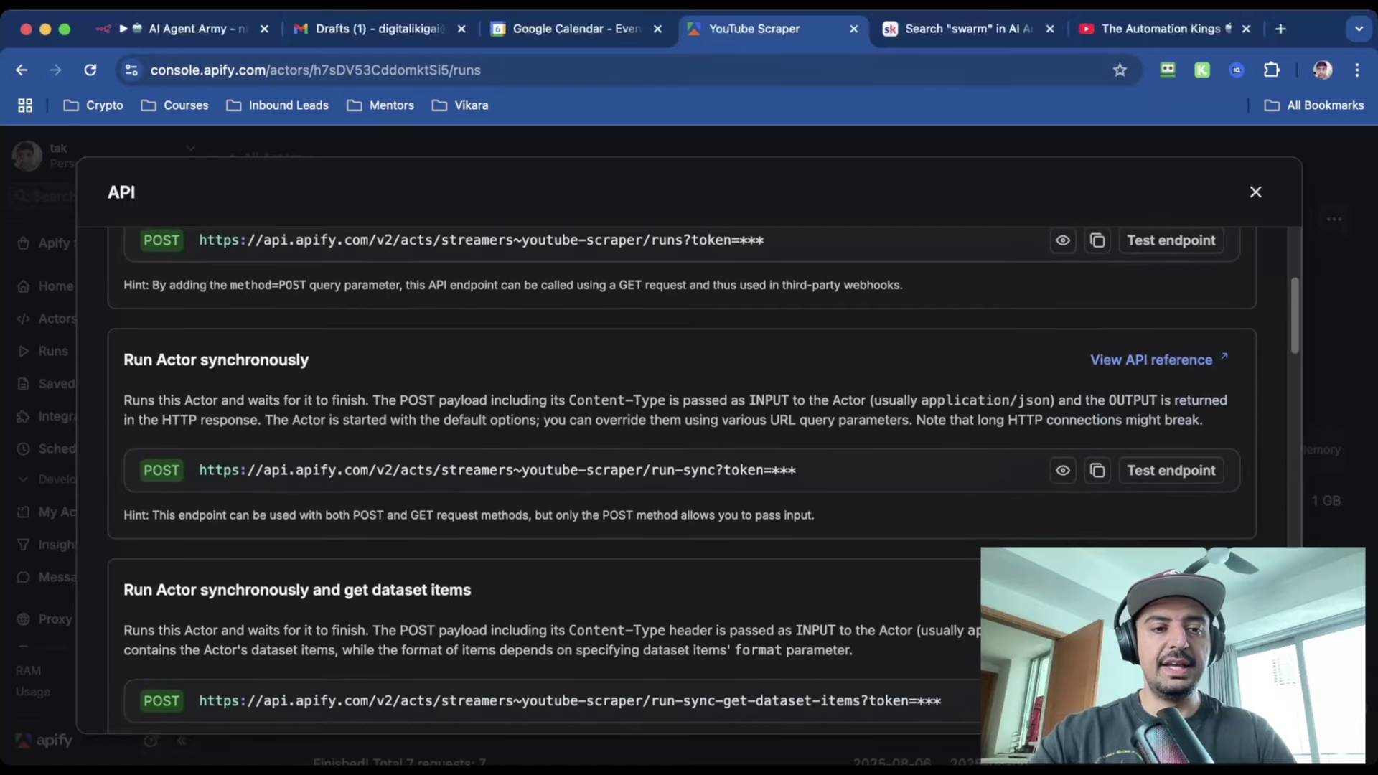
triple_click(413, 416)
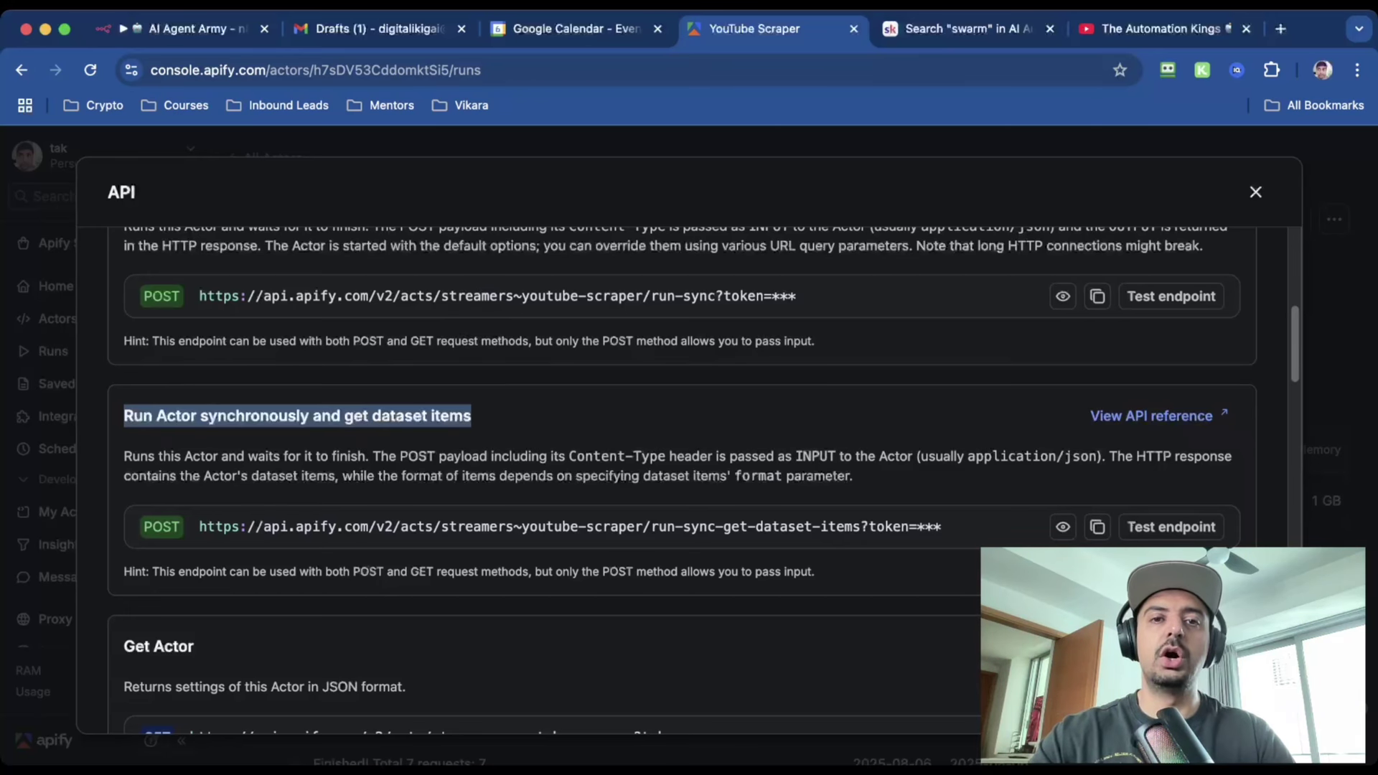
Switch back to n8n and check where the Scrape YT tool holds the endpoint URL and JSON body
left_click(196, 29)
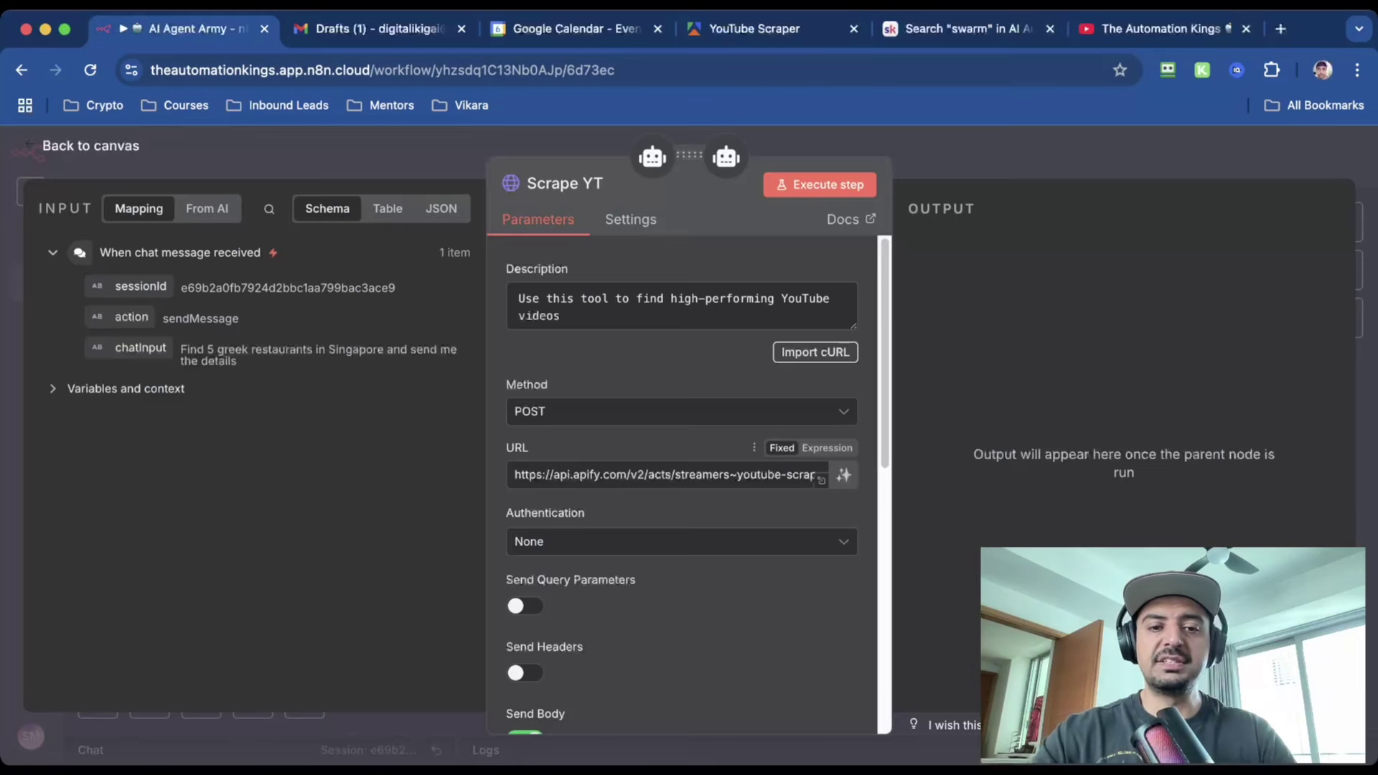
triple_click(667, 475)
scroll(667, 475, "down", 7)
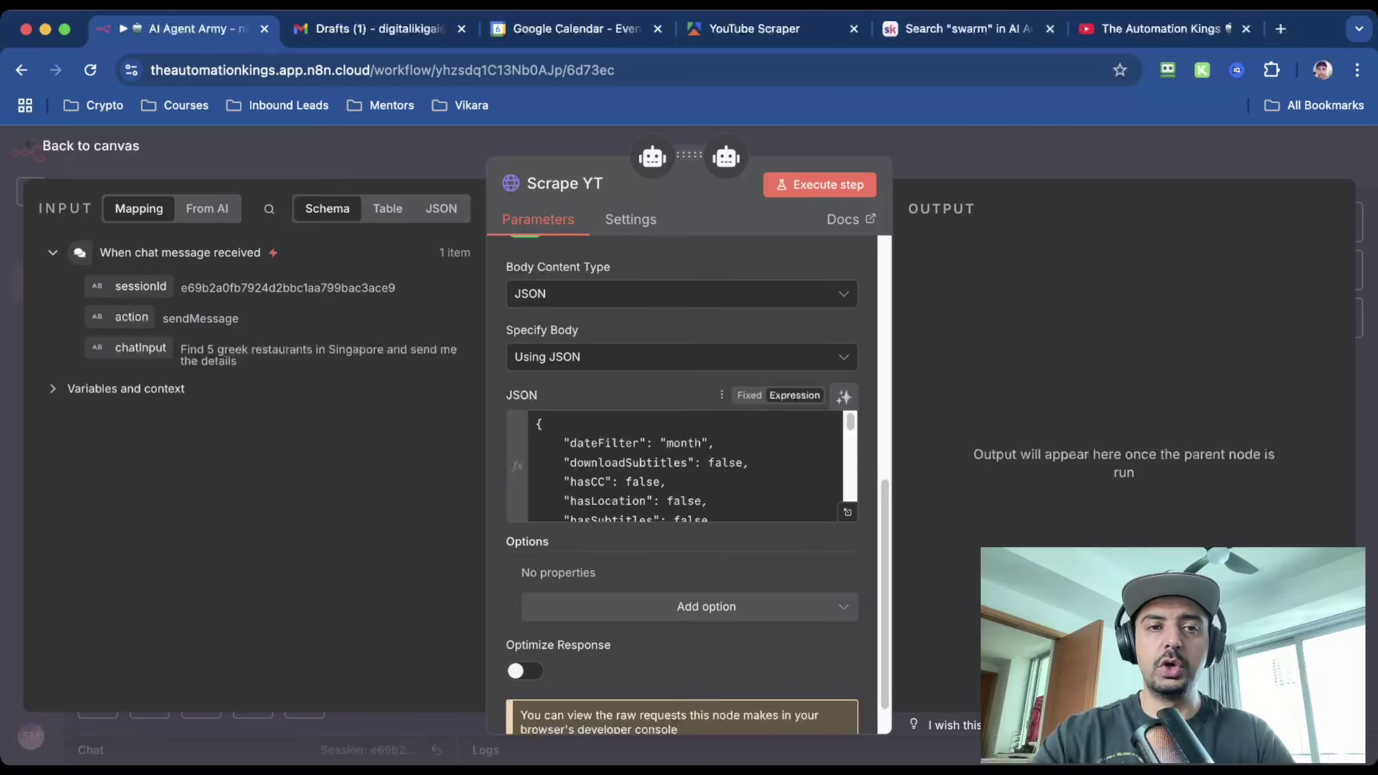
Return to Apify and examine the YouTube Scraper's input as manual fields and as JSON
left_click(754, 28)
left_click(1255, 191)
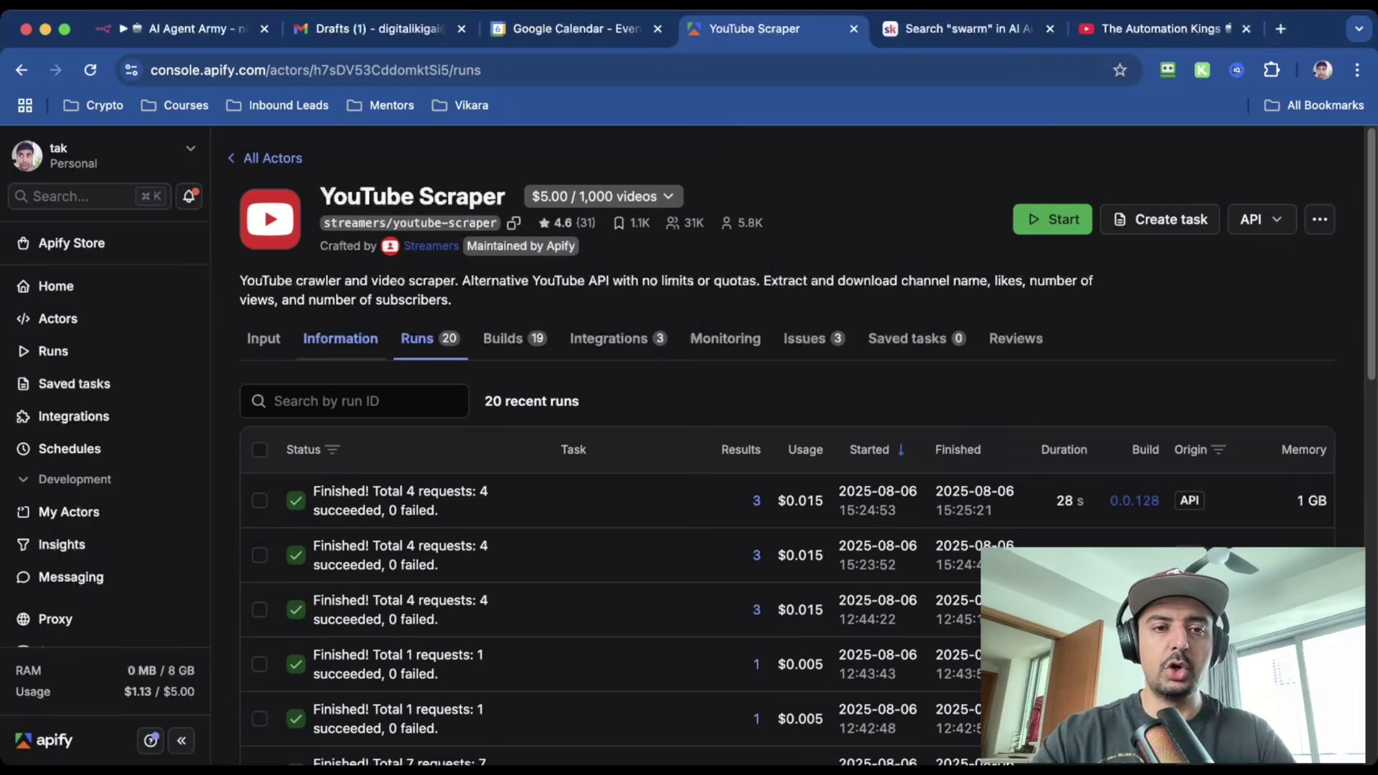
left_click(264, 338)
left_click(272, 398)
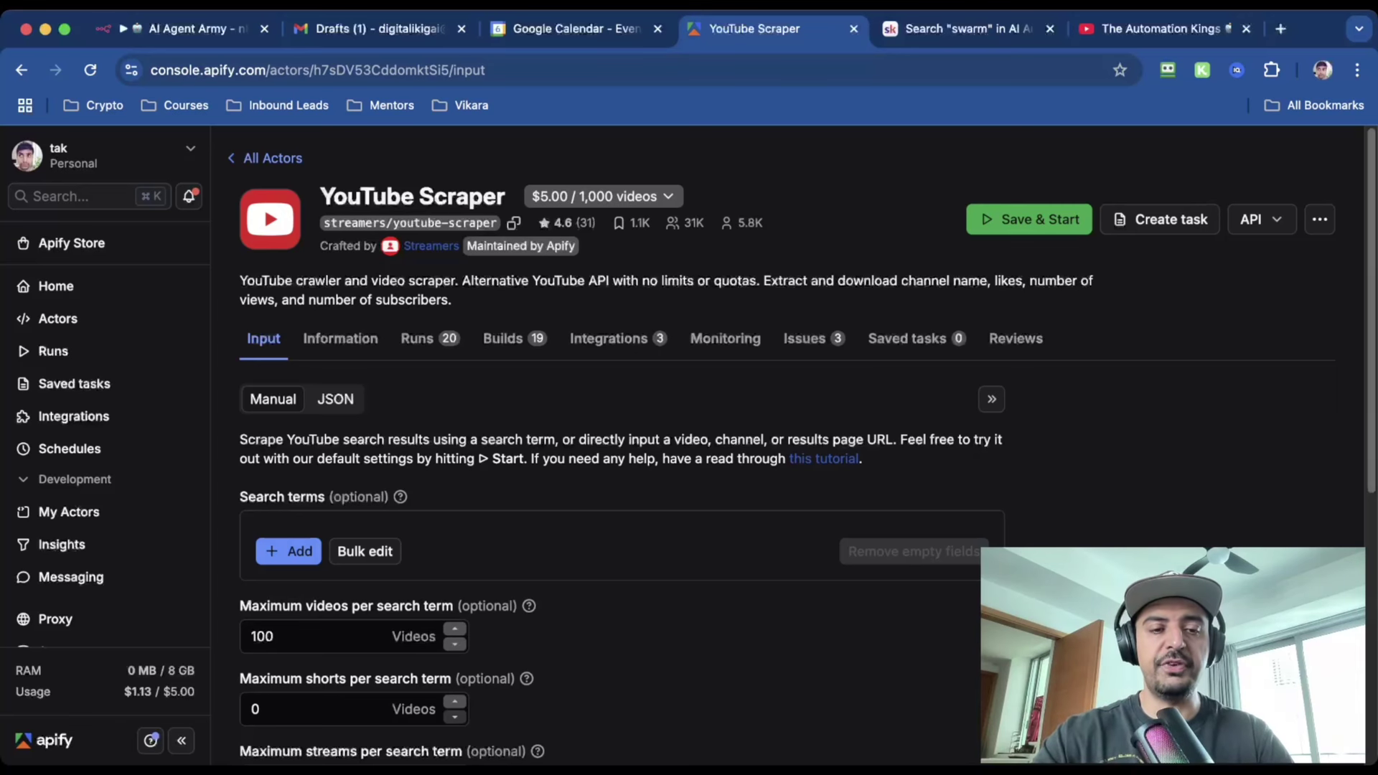
scroll(617, 445, "down", 3)
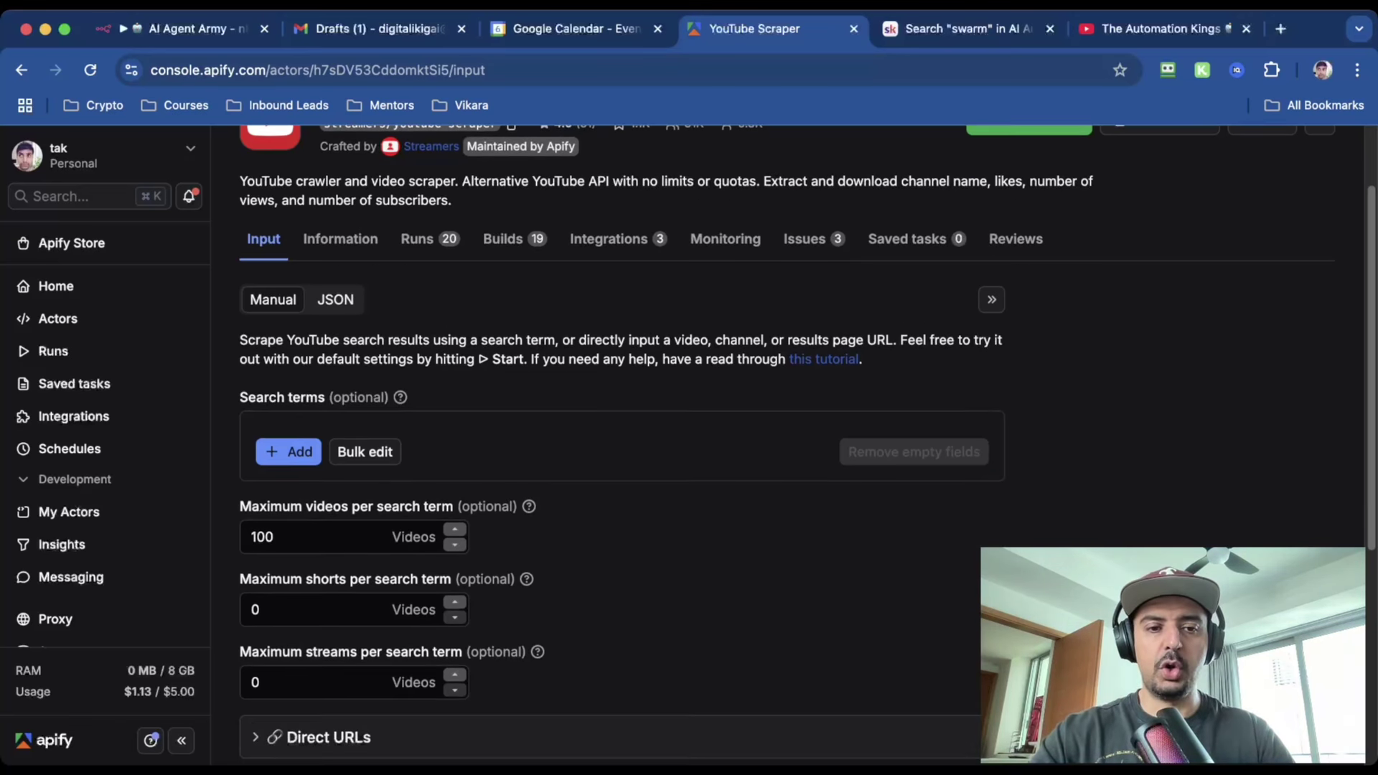
left_click(315, 536)
scroll(617, 445, "up", 3)
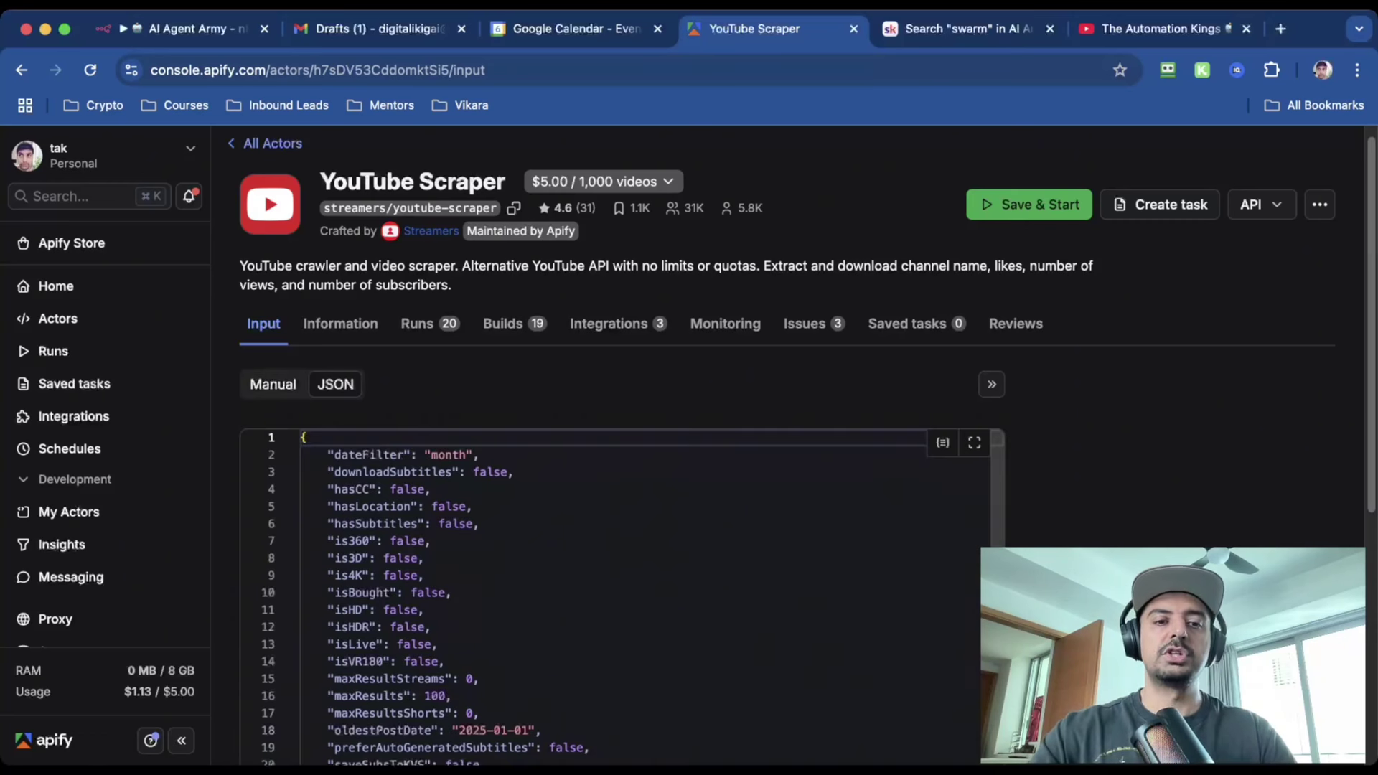
scroll(617, 596, "down", 5)
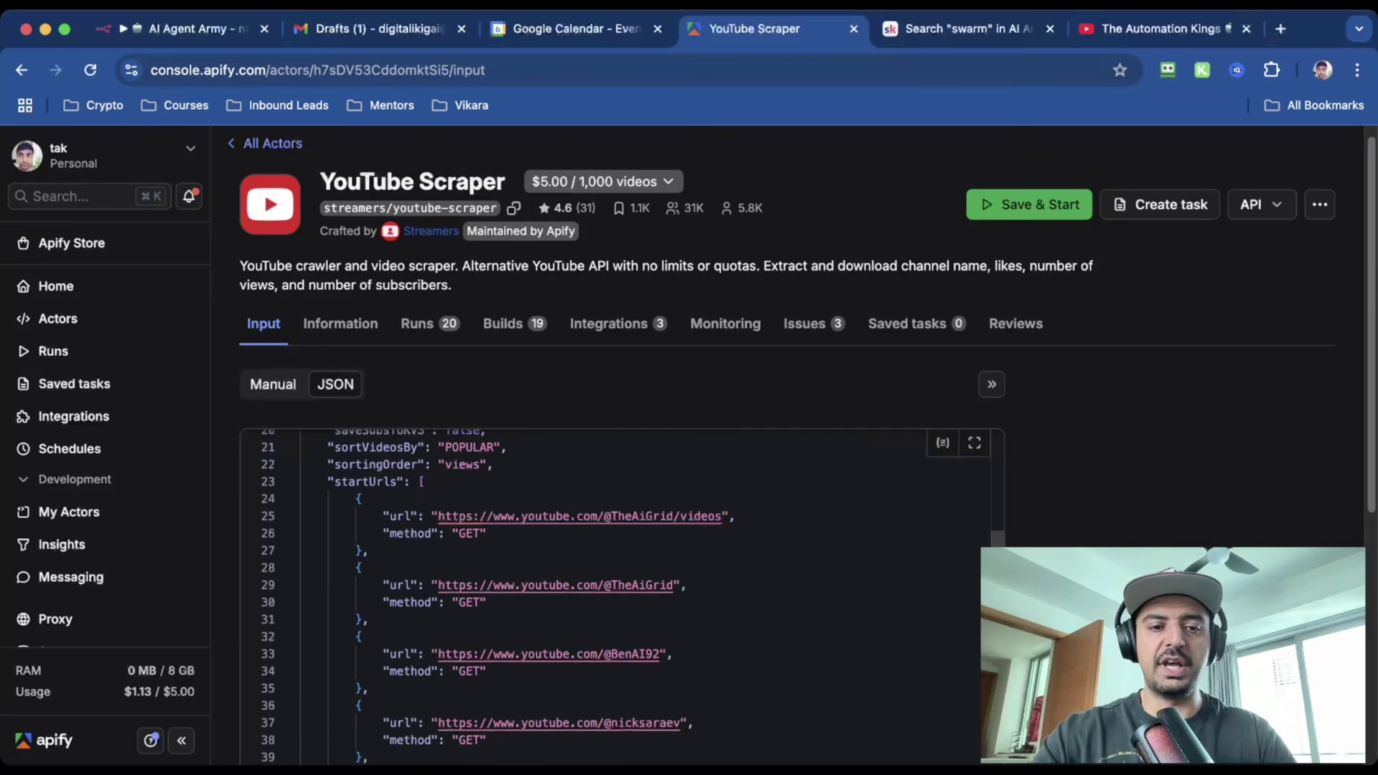
scroll(617, 595, "up", 5)
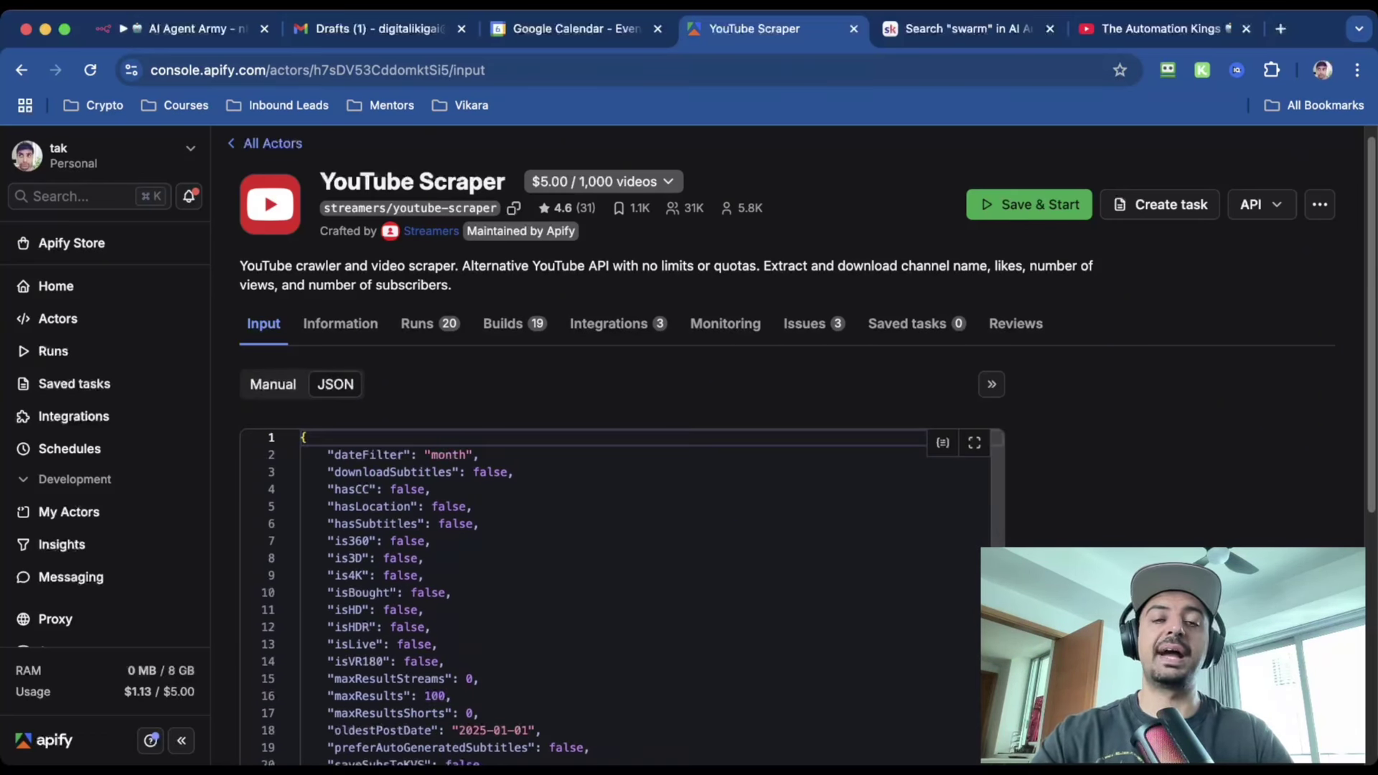
Back in n8n, examine the maxResults and searchQueries expressions in the Scrape YT JSON body, and close the tool
key("super+1")
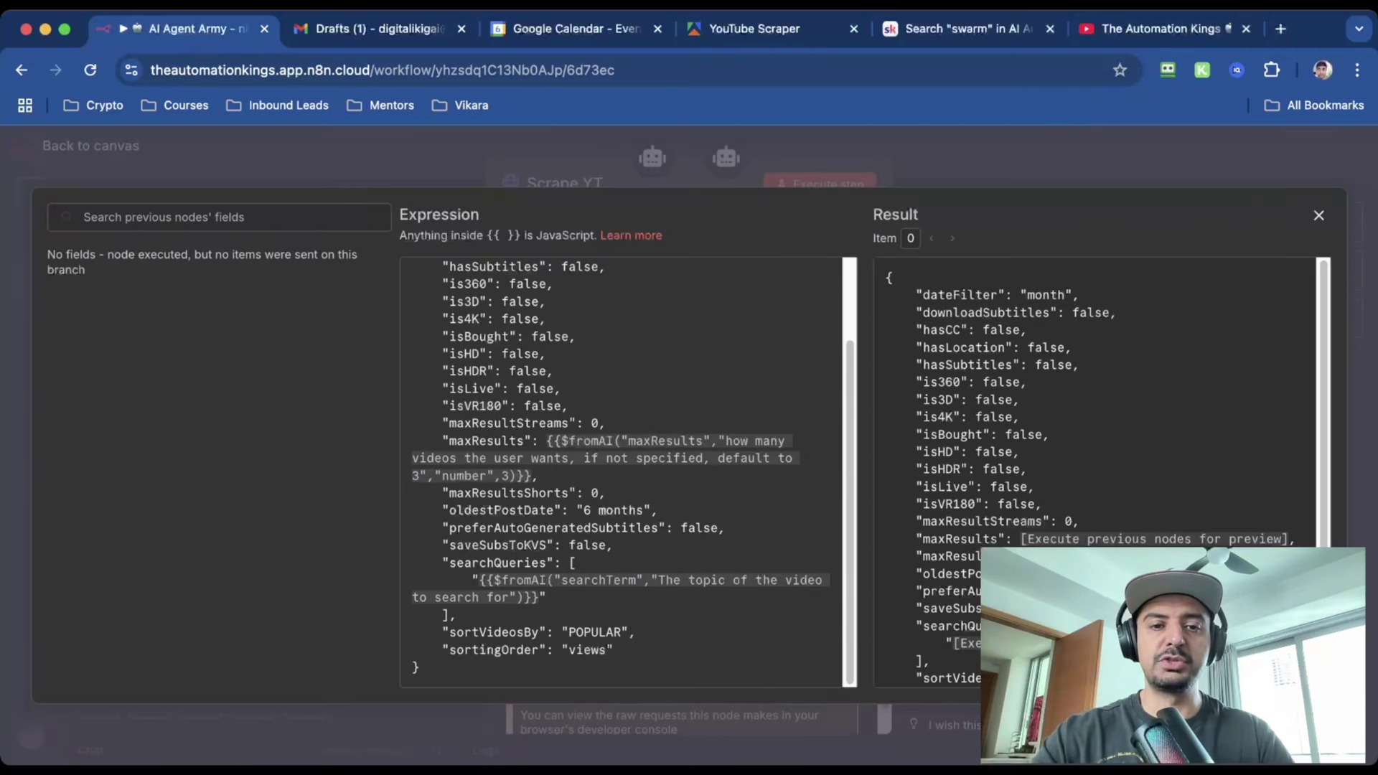
mouse_move(588, 441)
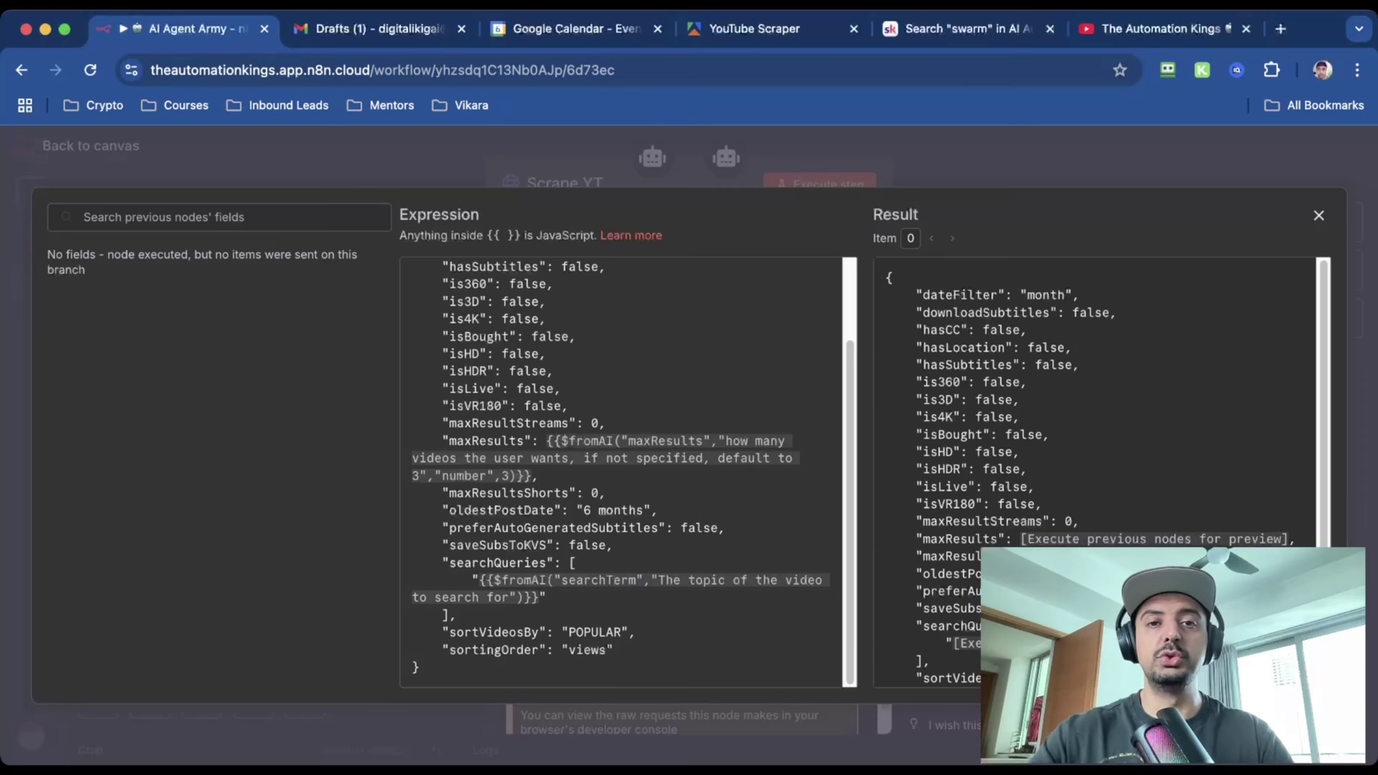
key("Escape")
key("Escape")
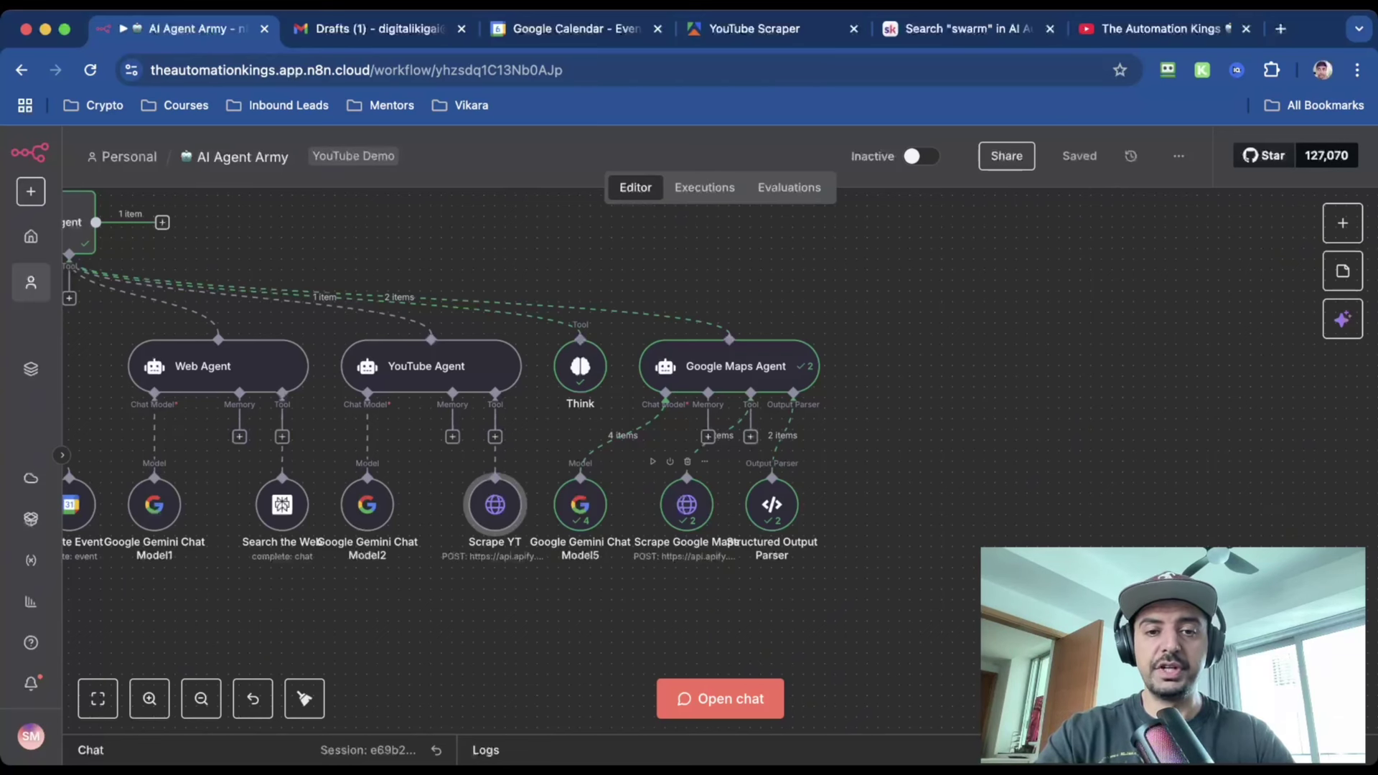
In the Scrape Google Maps tool, turn the automatically defined JSON body into an editable expression
double_click(687, 504)
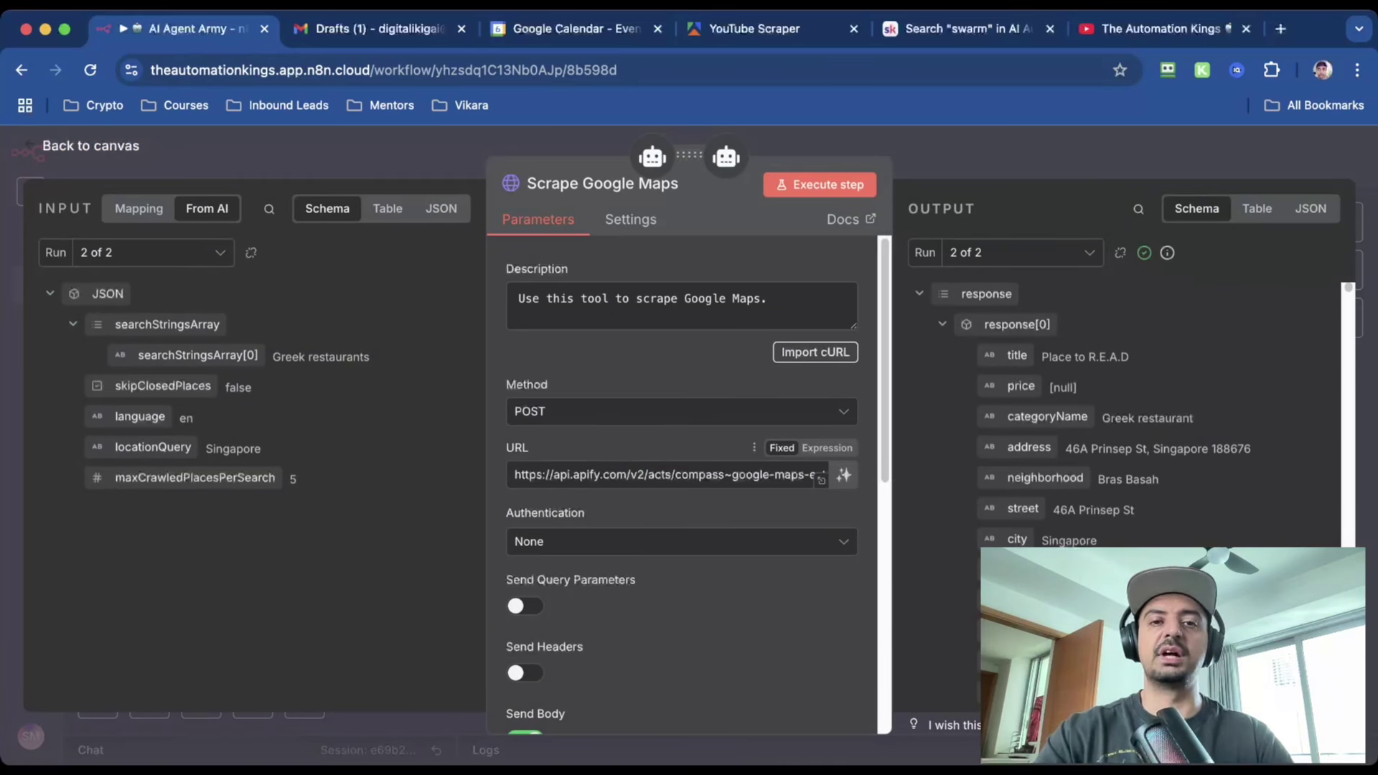
scroll(682, 481, "down", 4)
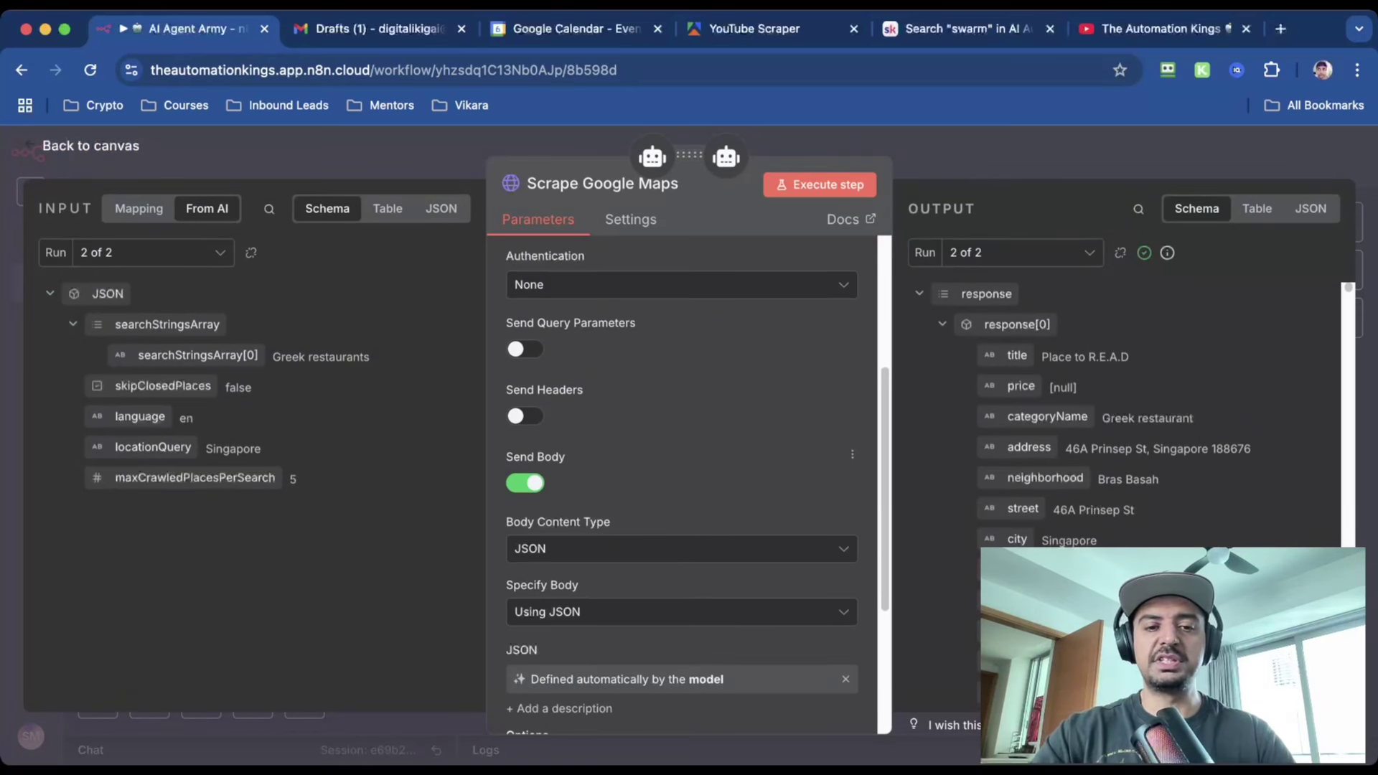
scroll(682, 481, "down", 3)
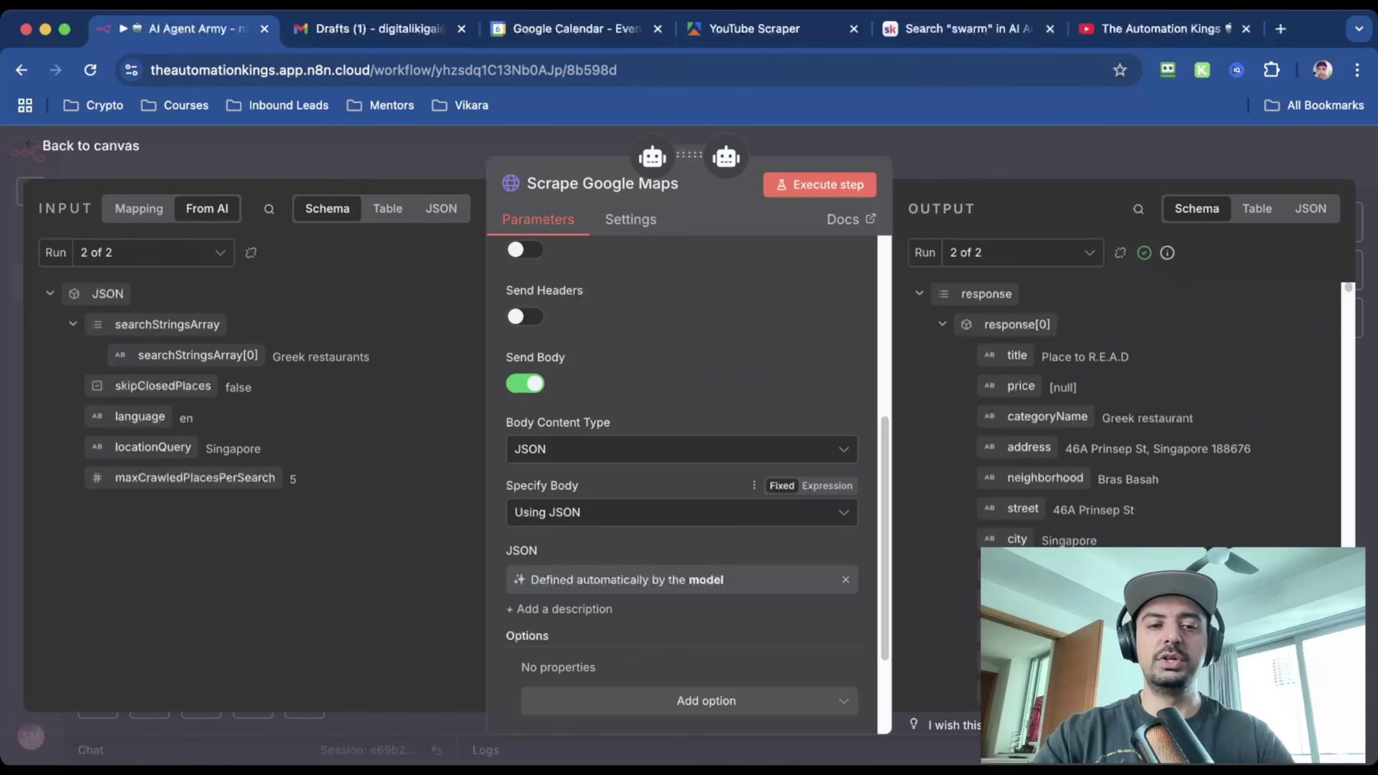
scroll(681, 488, "down", 2)
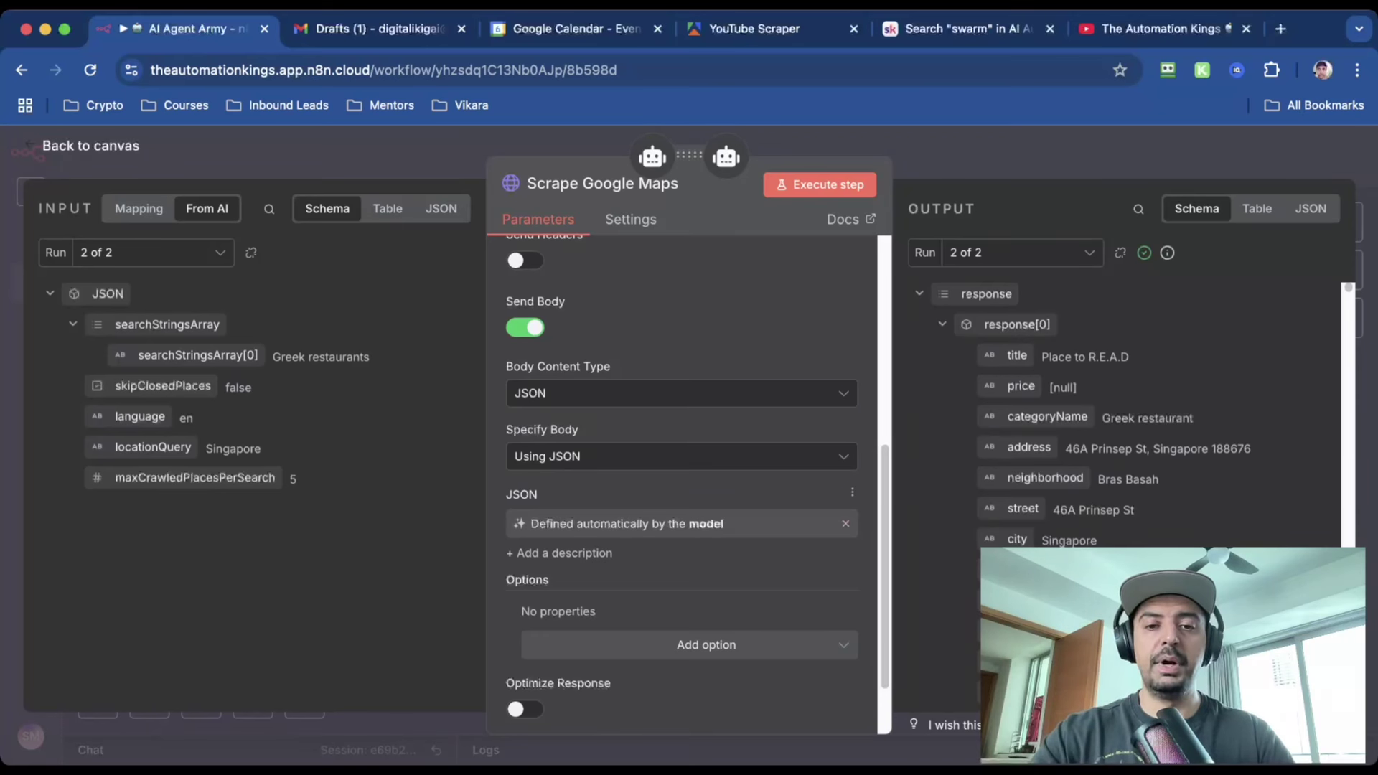
left_click(845, 523)
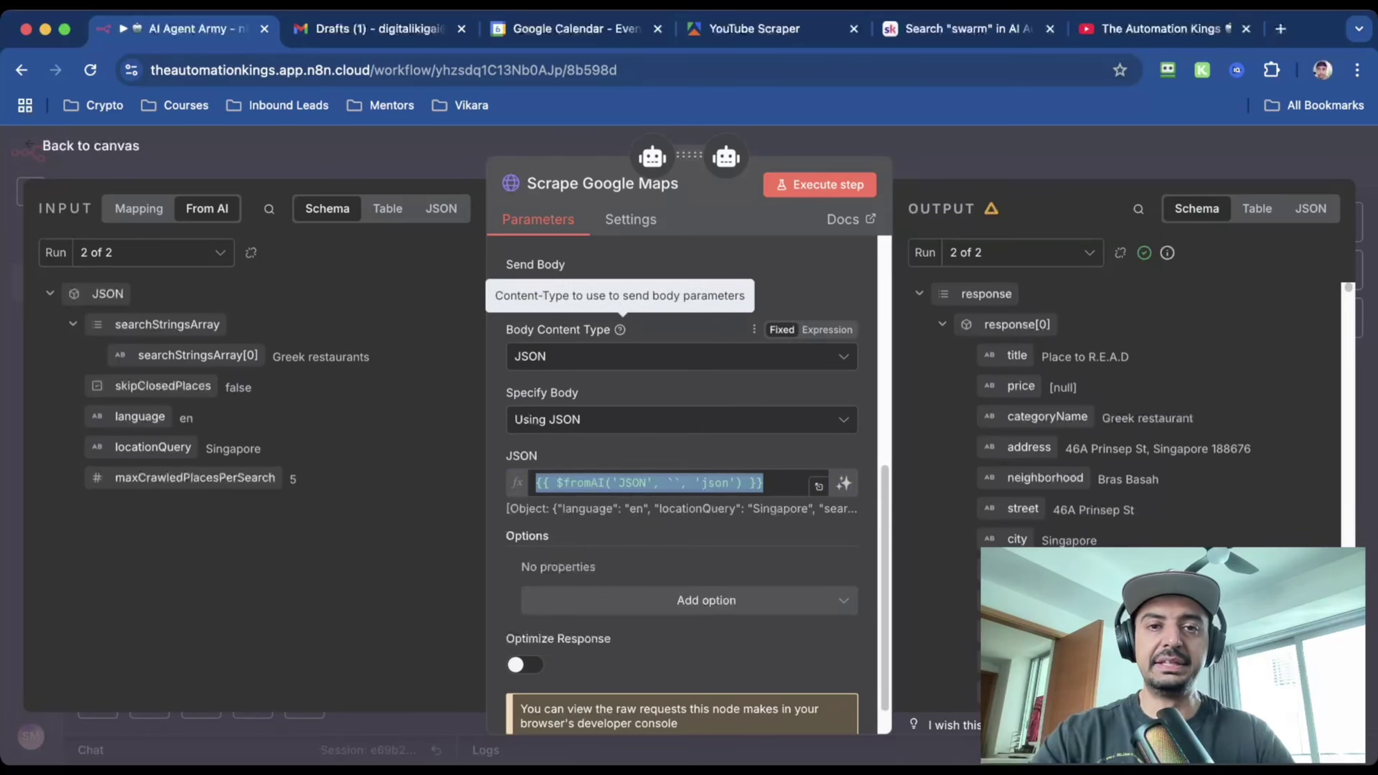
Switch to Apify and review the Google Maps Extractor's search term, location, places and language inputs, including the JSON version
key("super+4")
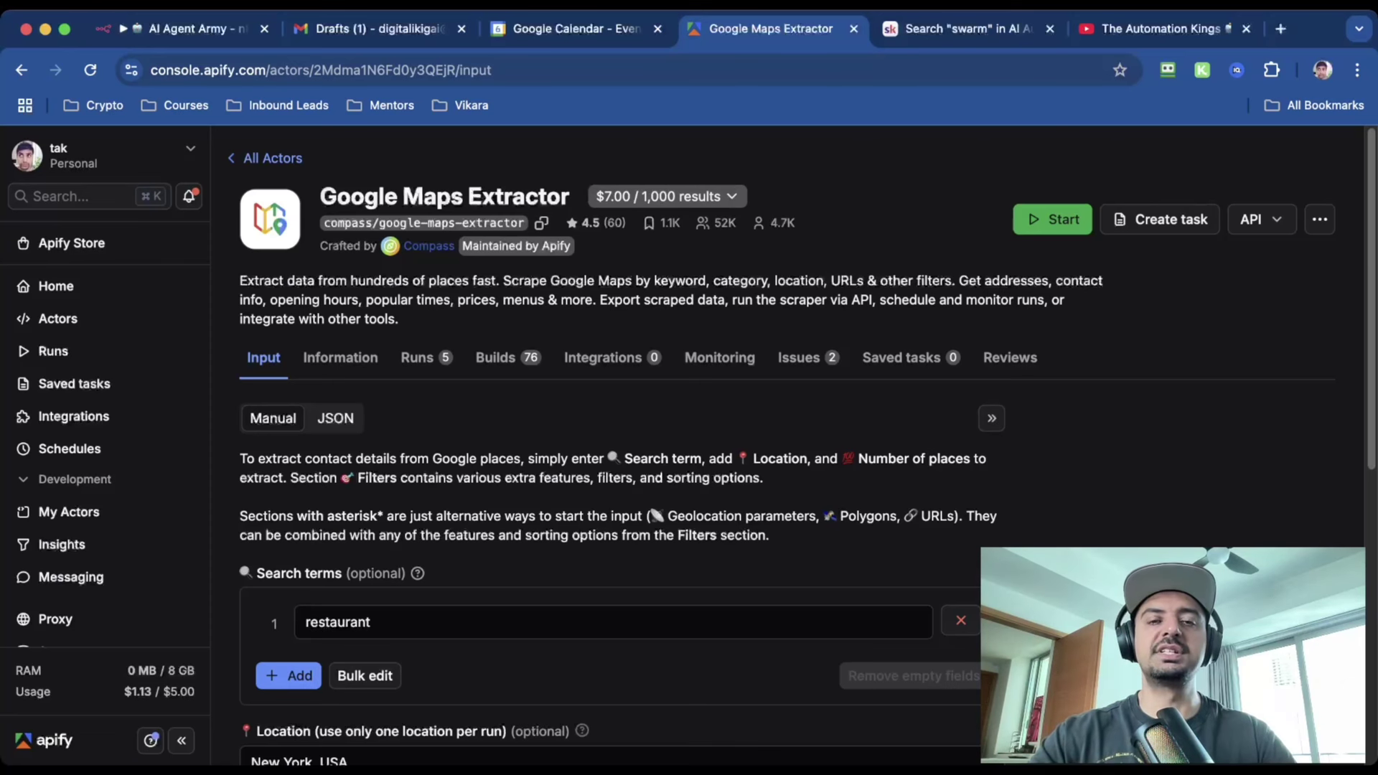
scroll(801, 446, "down", 5)
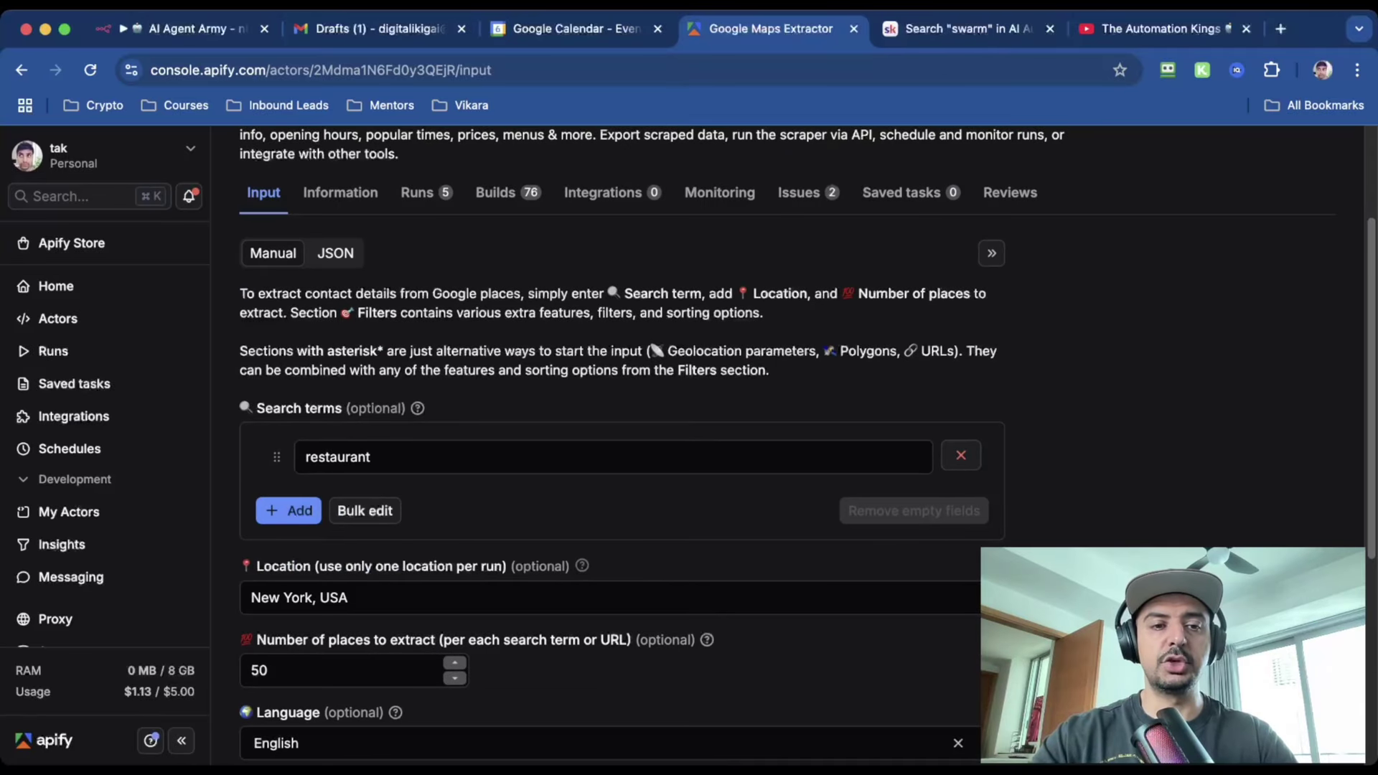
scroll(614, 446, "down", 1)
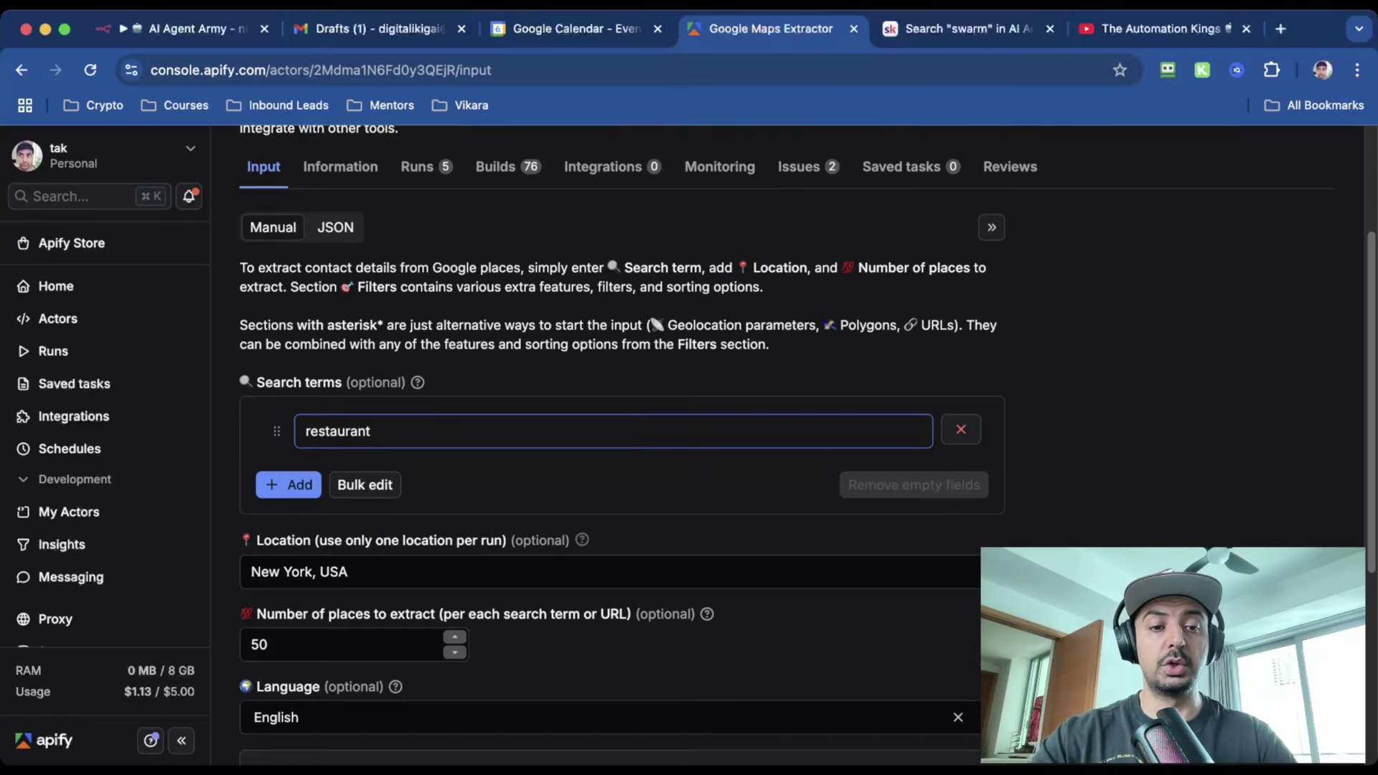
scroll(613, 430, "up", 1)
scroll(351, 626, "down", 2)
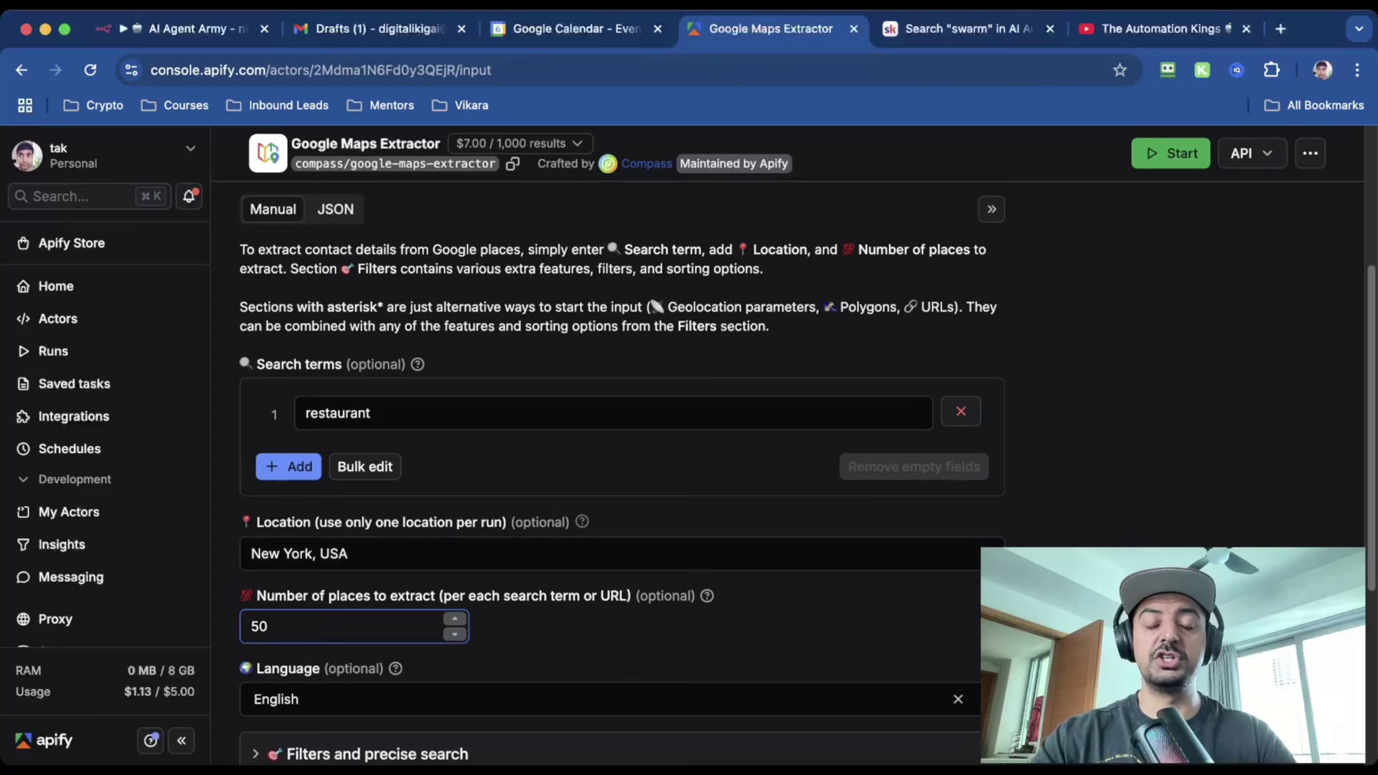
scroll(352, 626, "up", 3)
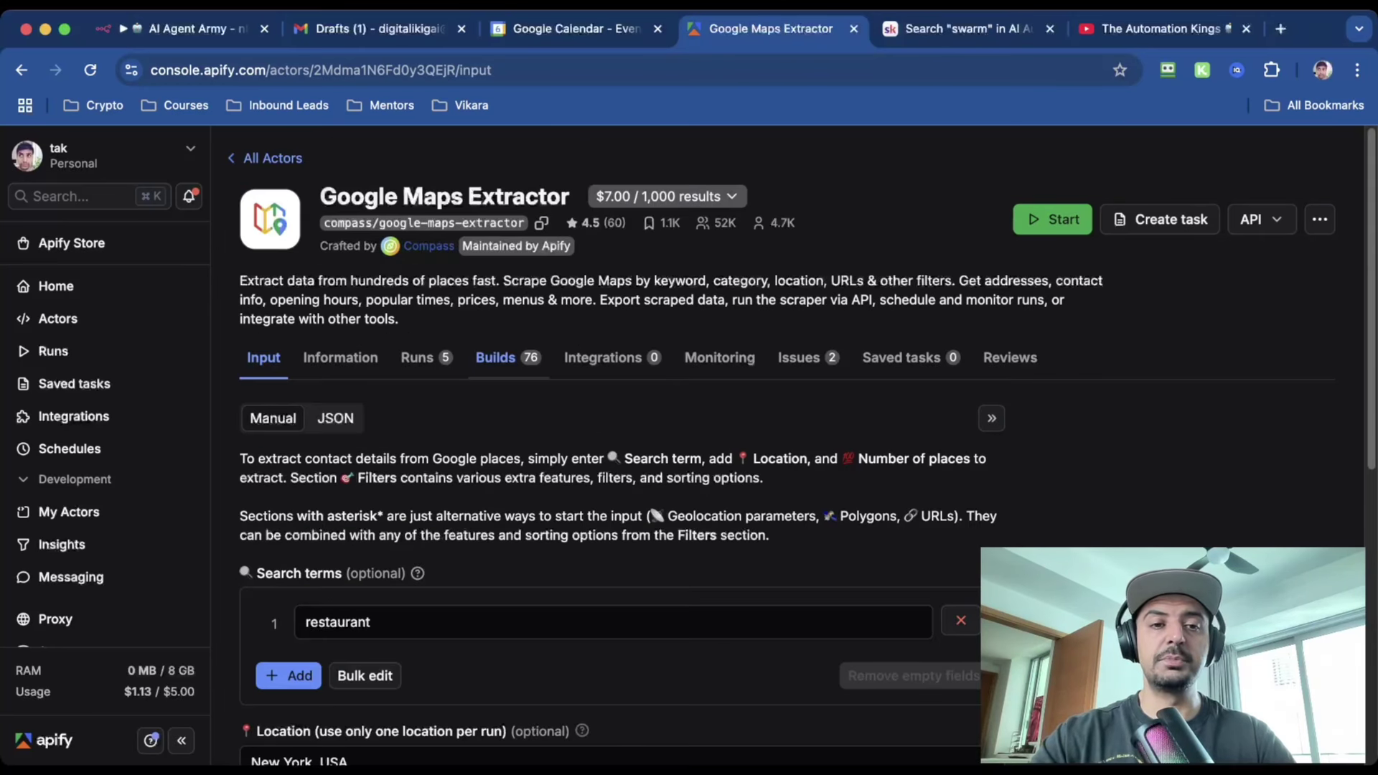
left_click(335, 417)
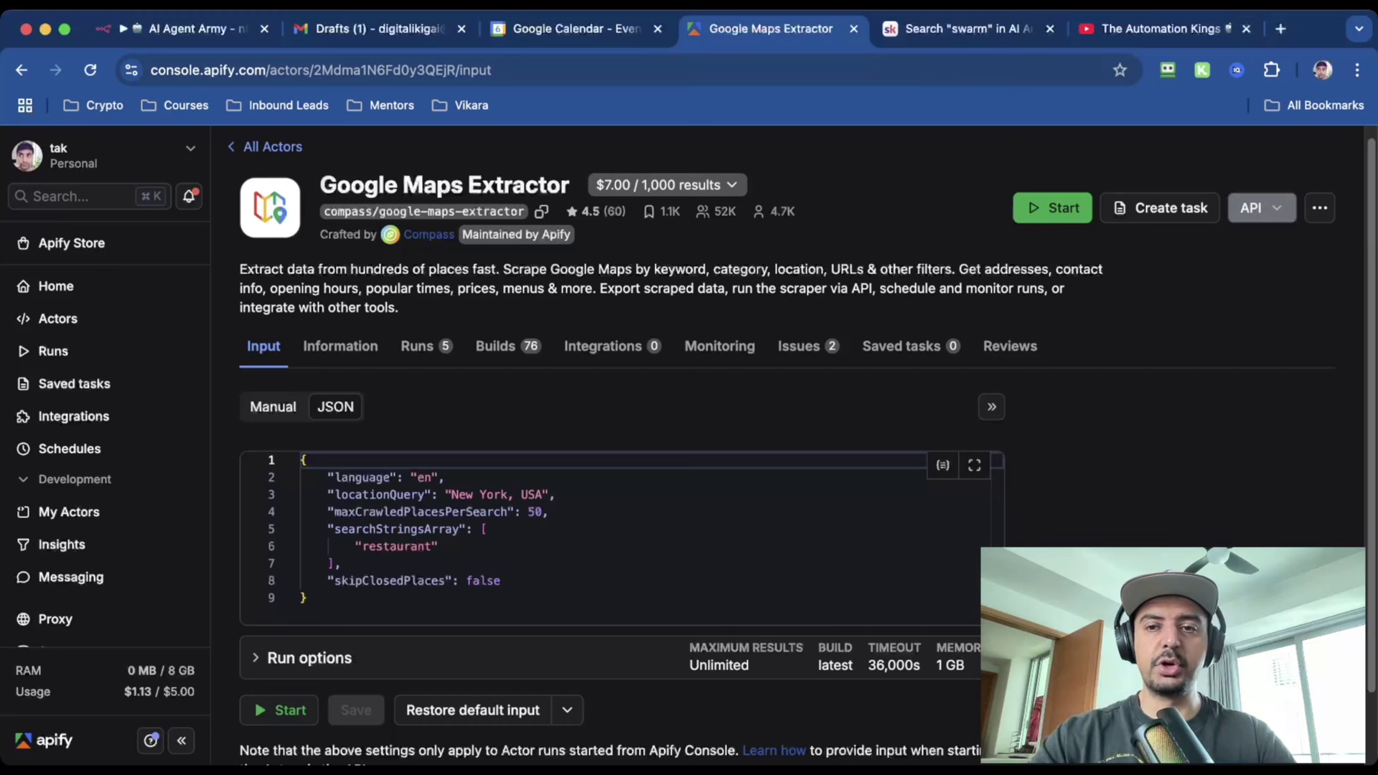
Copy the Google Maps Extractor's "Run Actor synchronously and get dataset items" endpoint URL from its API endpoints
left_click(1261, 207)
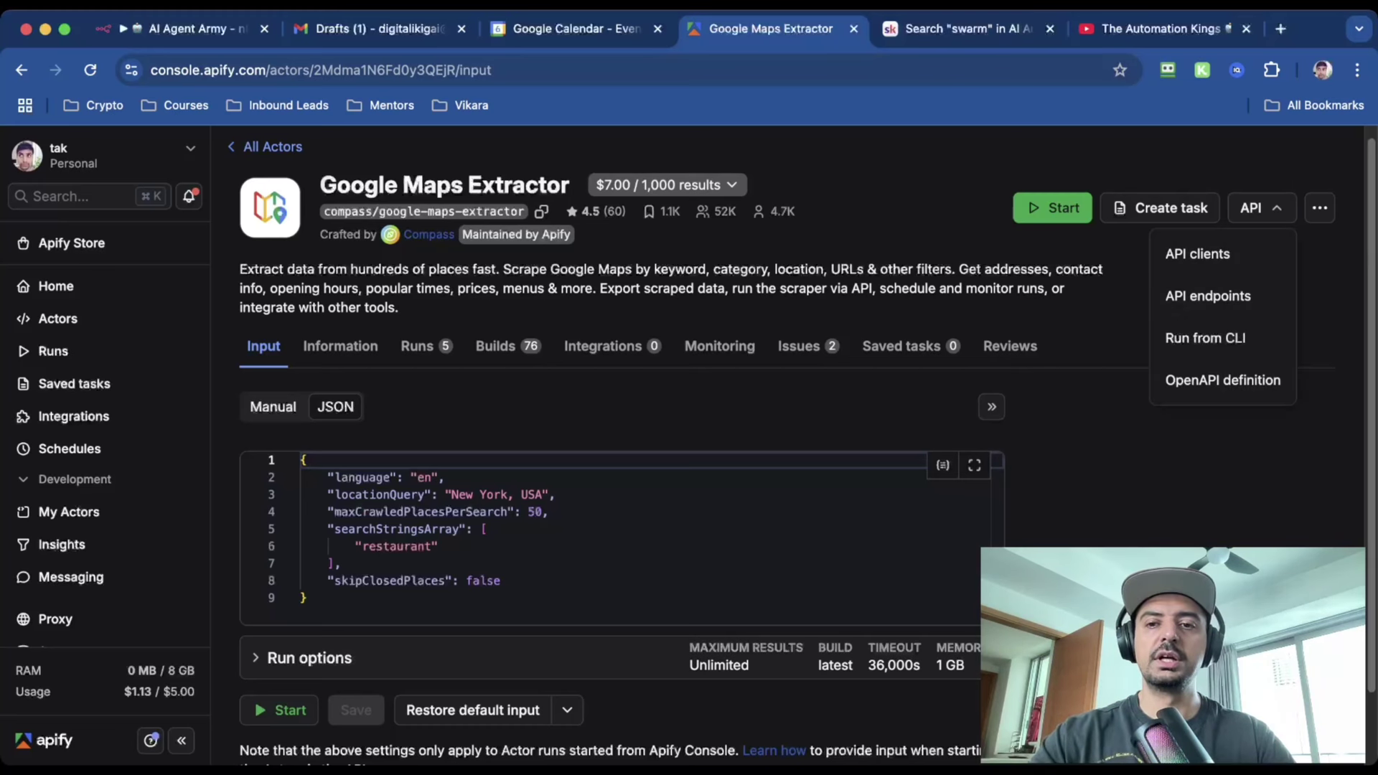
left_click(1209, 295)
scroll(689, 466, "down", 7)
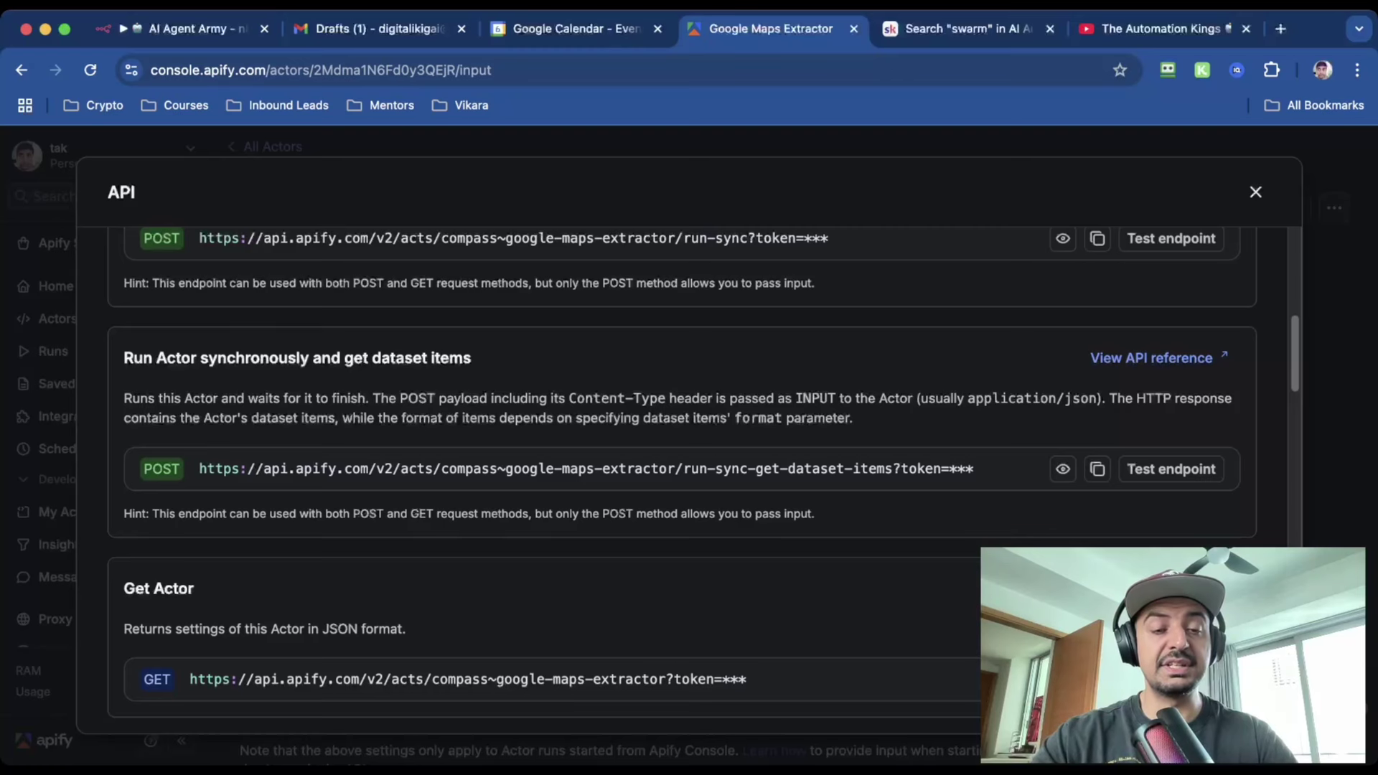
left_click(1097, 468)
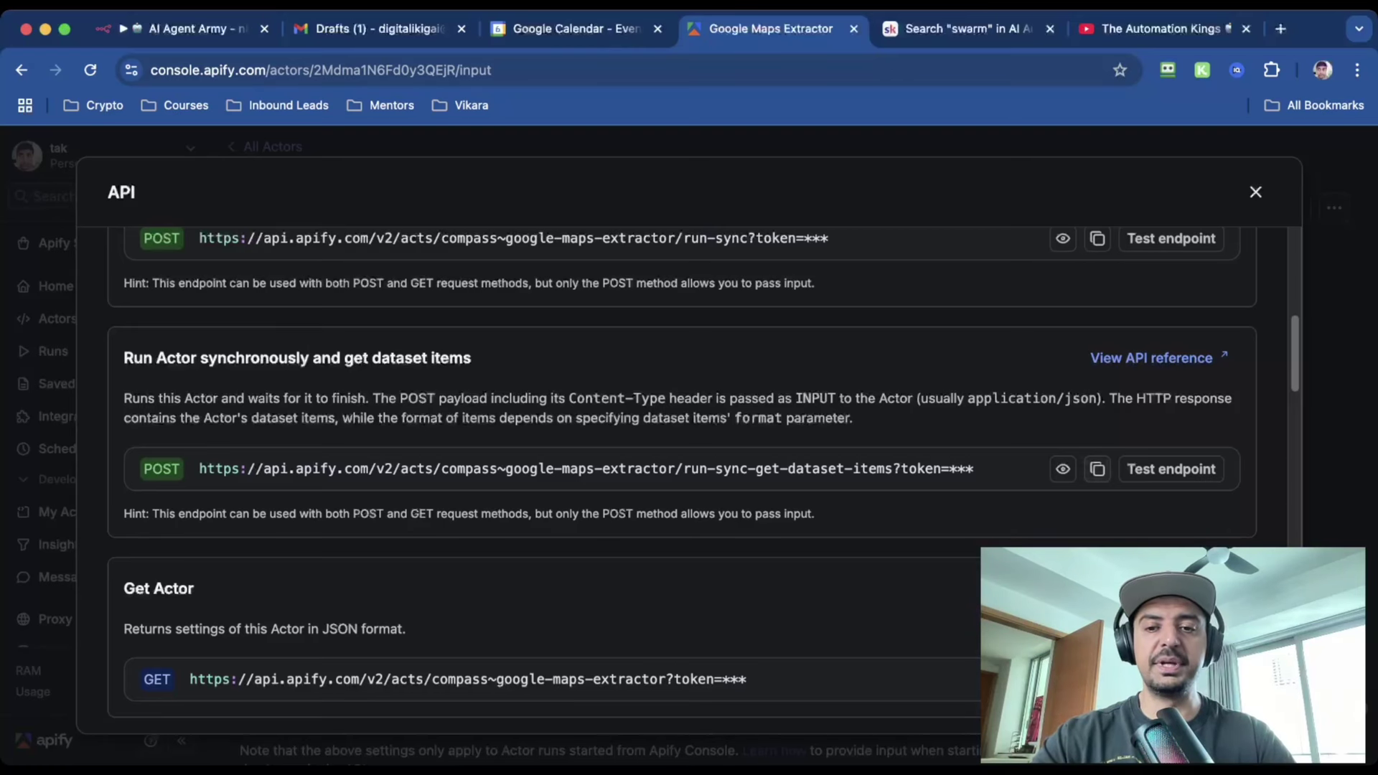
Back in n8n, check the Scrape Google Maps tool's URL and body, and review the Structured Output Parser's JSON example
key("super+1")
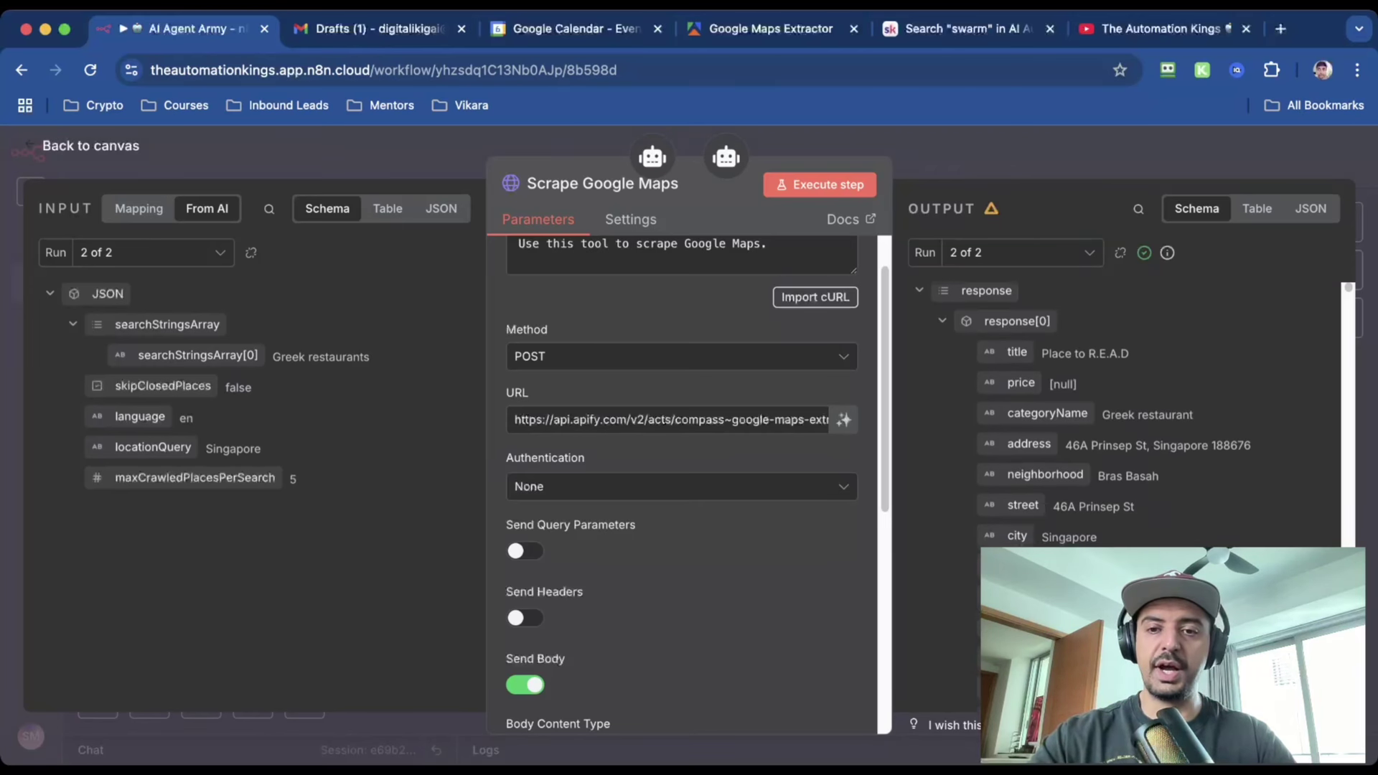
scroll(1127, 416, "down", 5)
key("Escape")
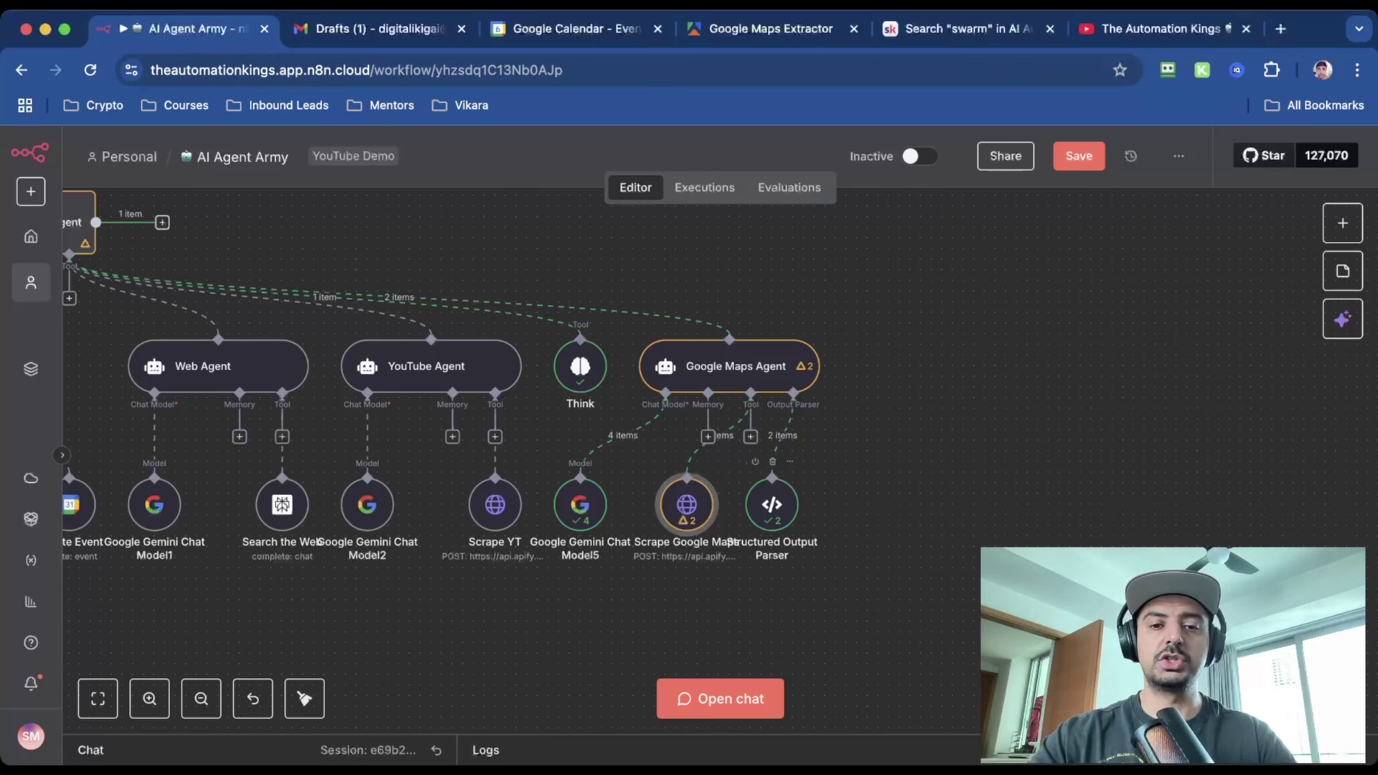
double_click(771, 505)
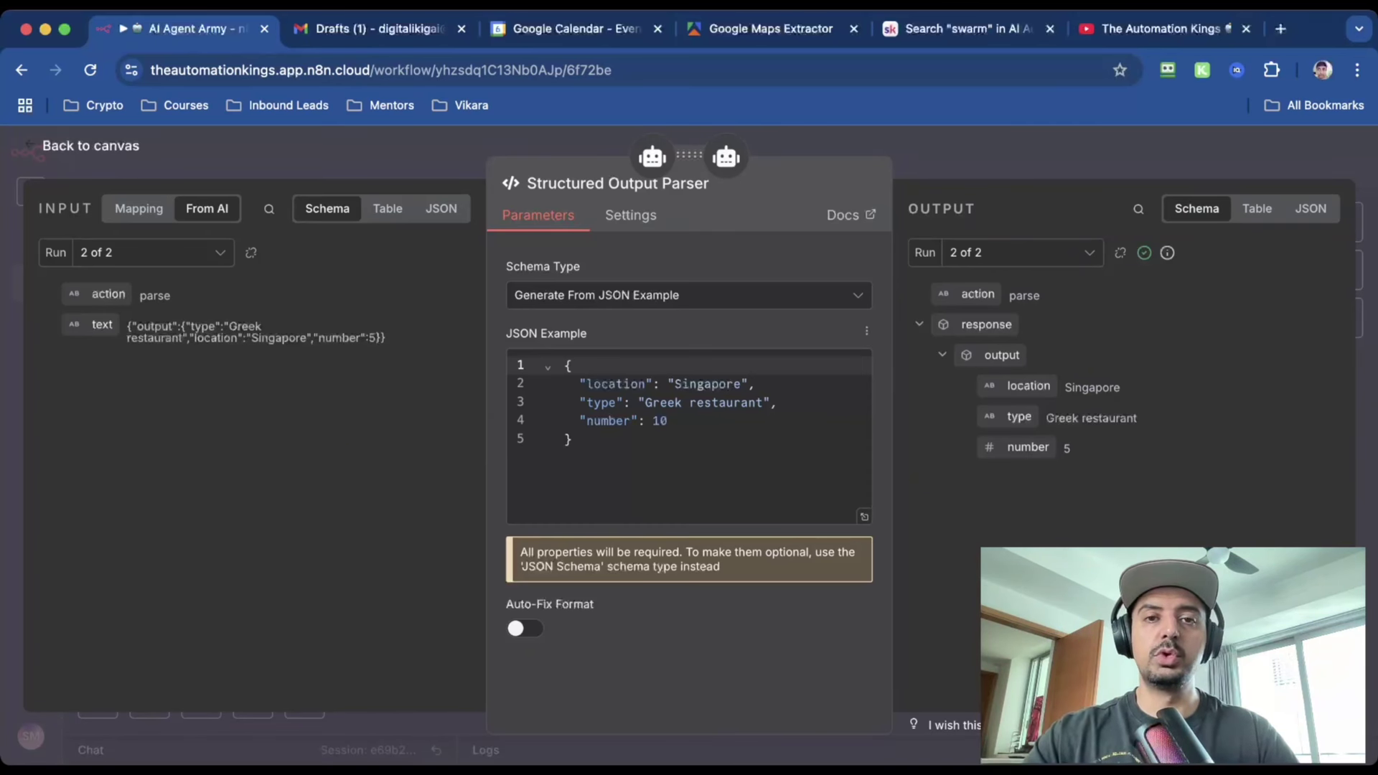
key("Escape")
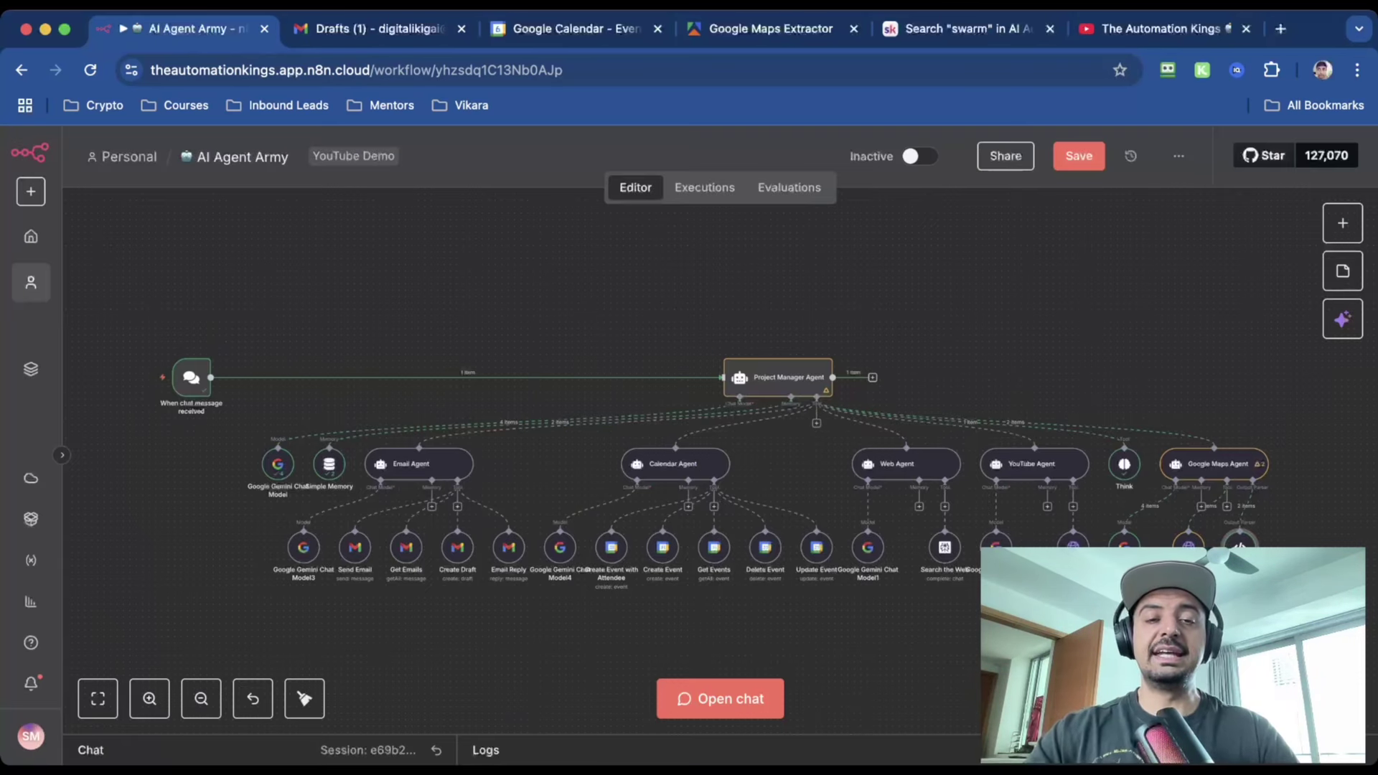